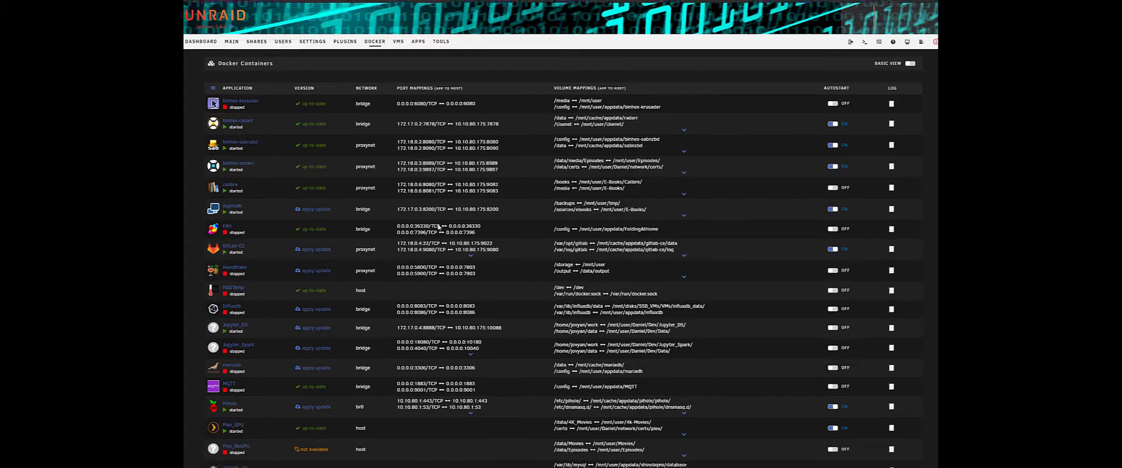
Open the storagenode-v3 container's settings for editing from the Docker container list.
scroll(351, 234, down, 4)
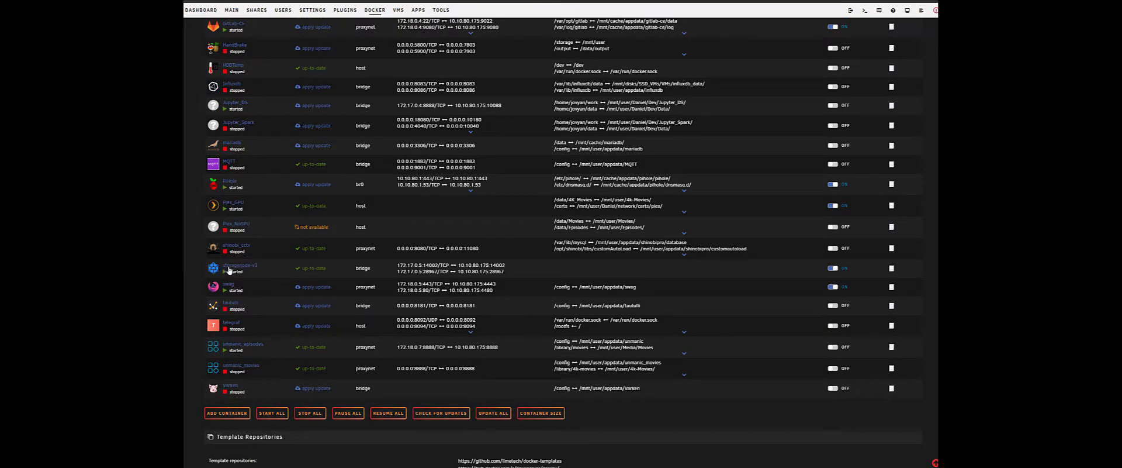
click(215, 270)
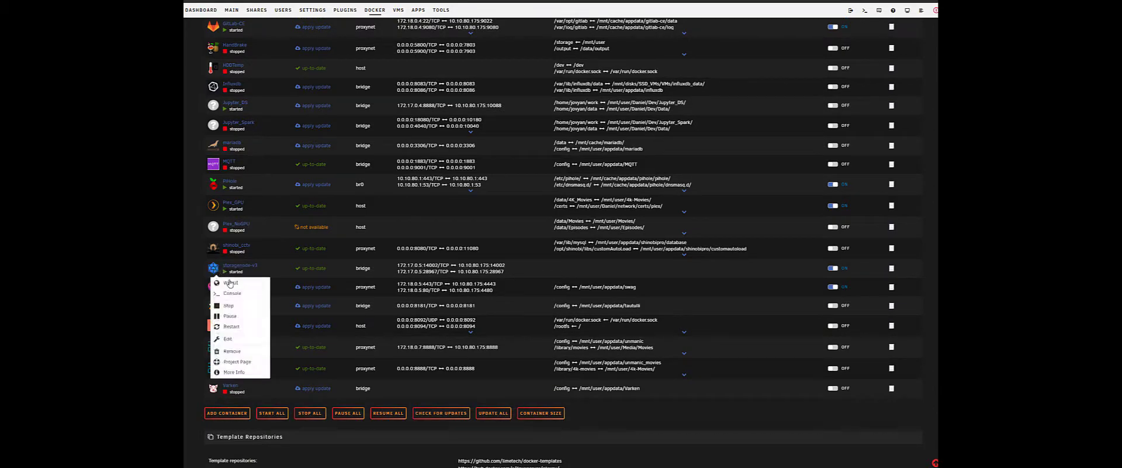
click(234, 338)
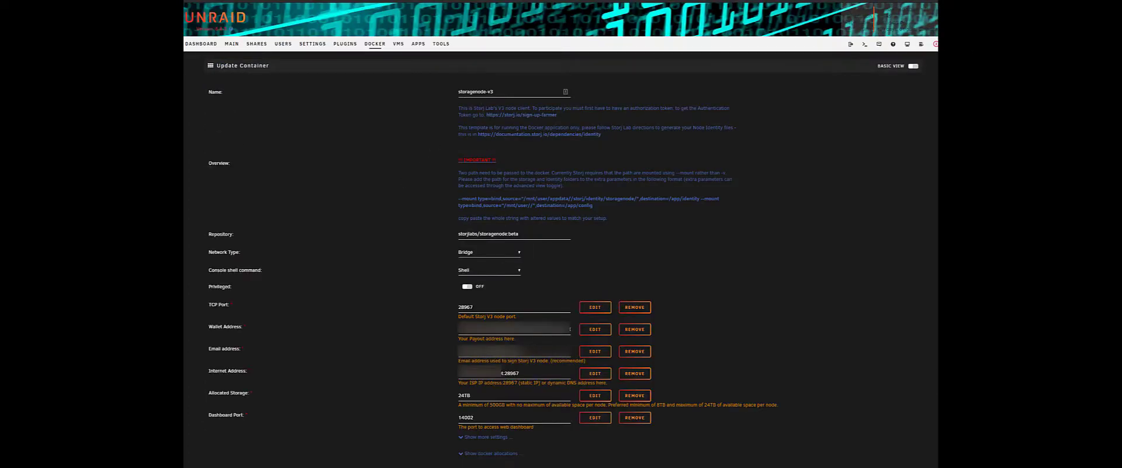
Examine the repository name and its tag in the storagenode-v3 container settings.
drag(568, 233, 447, 236)
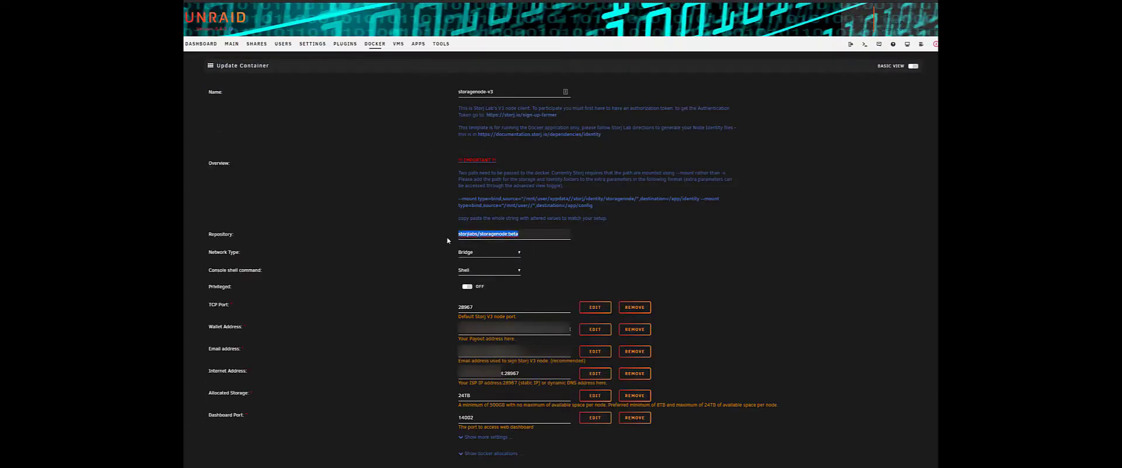
click(531, 234)
key(ctrl+shift+Left)
key(Right)
key(shift+Left)
key(shift+Left)
key(shift+Left)
key(shift+Left)
key(Right)
Compare the container's TCP port with the port at the end of its Internet address.
drag(485, 307, 443, 315)
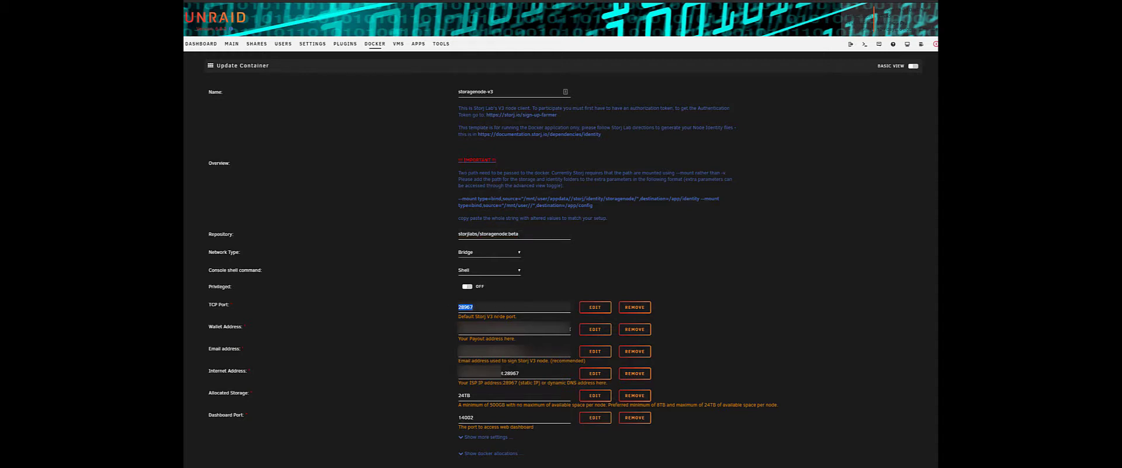
key(End)
drag(549, 373, 449, 382)
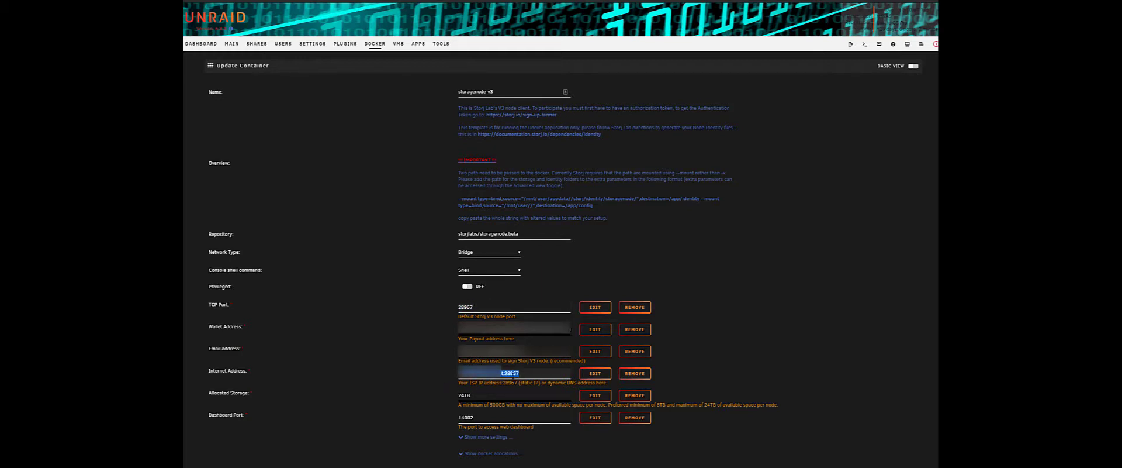
click(523, 373)
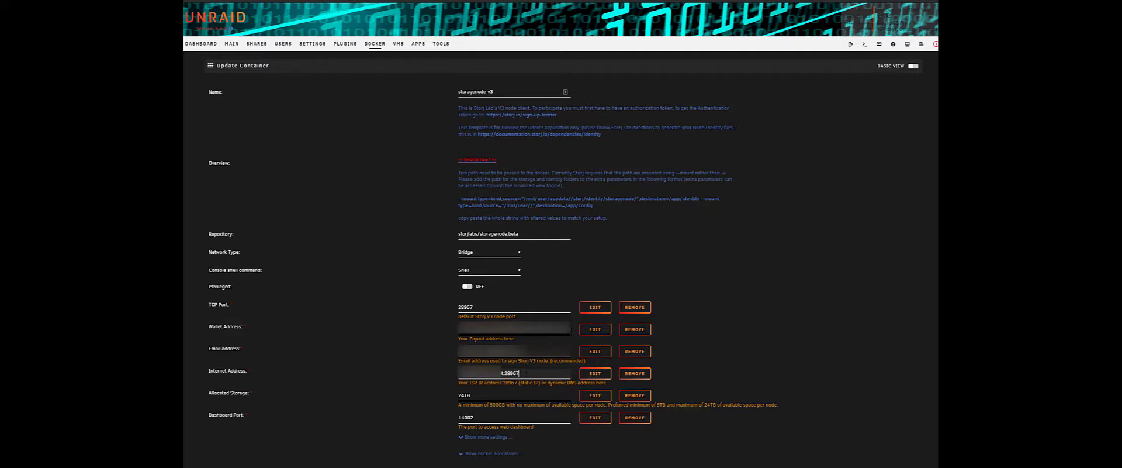
drag(528, 371, 460, 374)
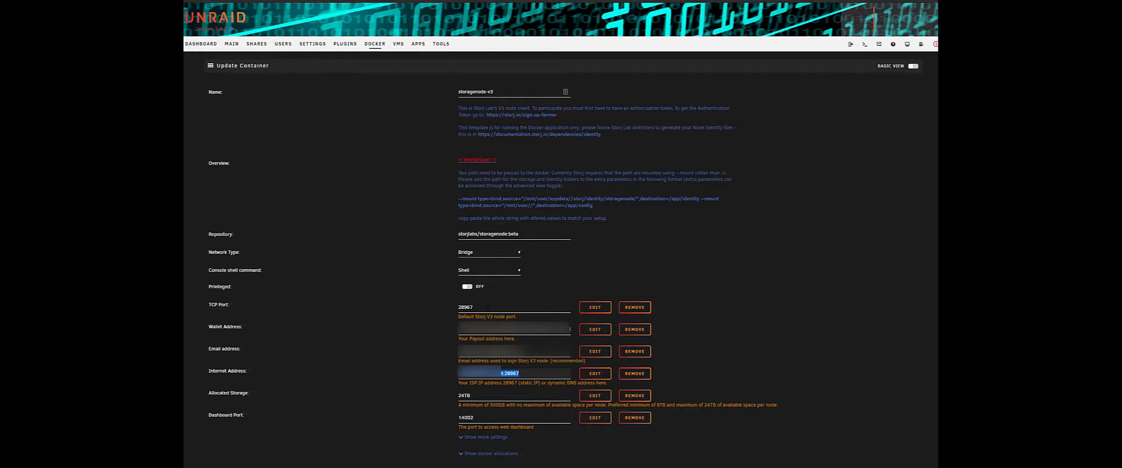
drag(487, 306, 444, 307)
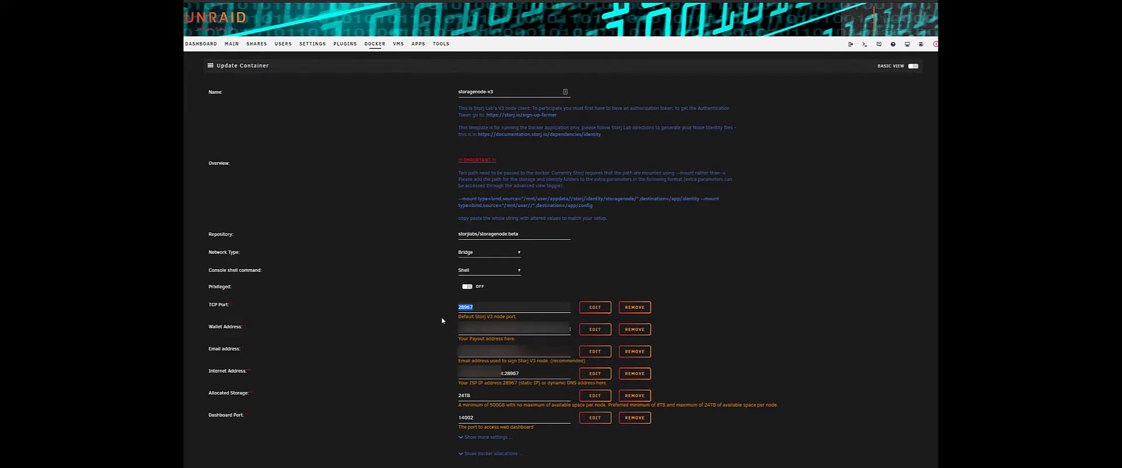
drag(567, 373, 439, 388)
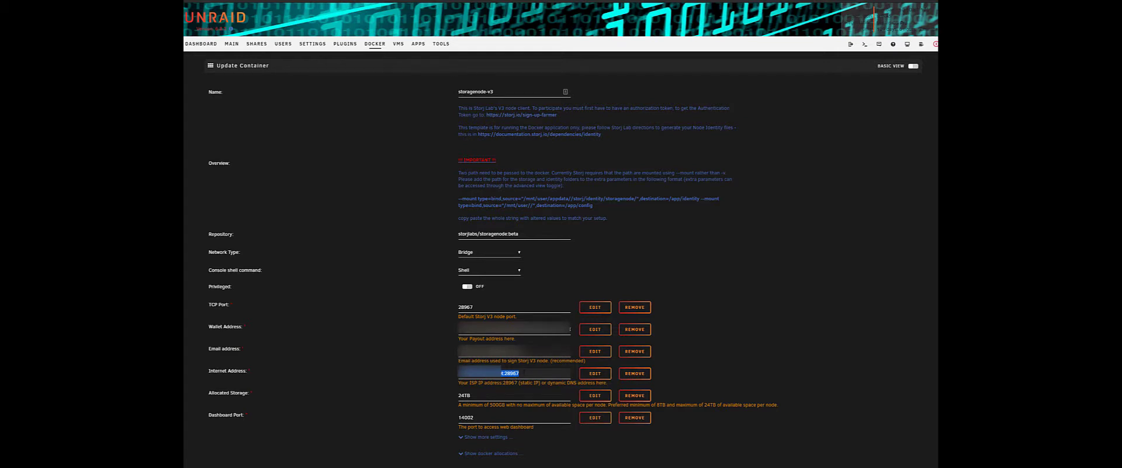
Review the allocated storage and dashboard port settings of the storage node container.
click(459, 397)
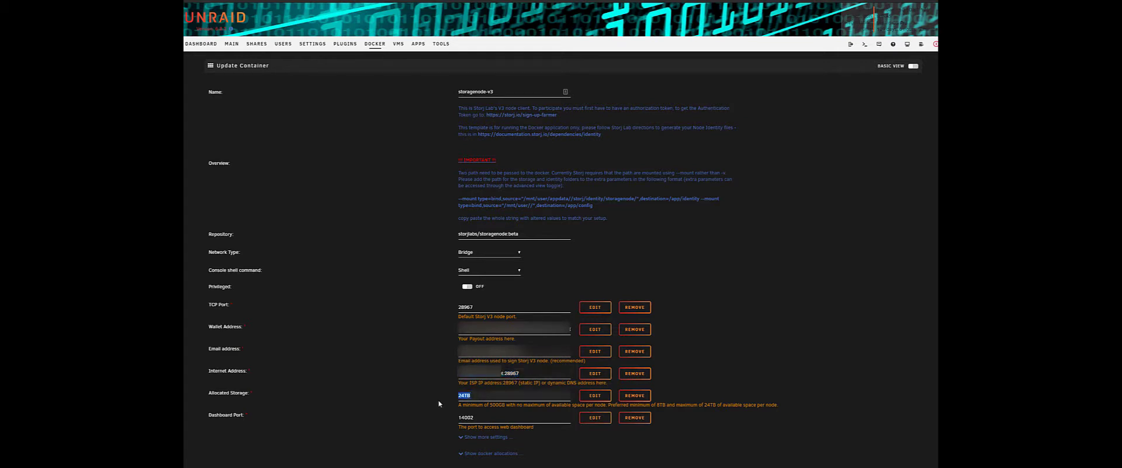
scroll(423, 388, down, 1)
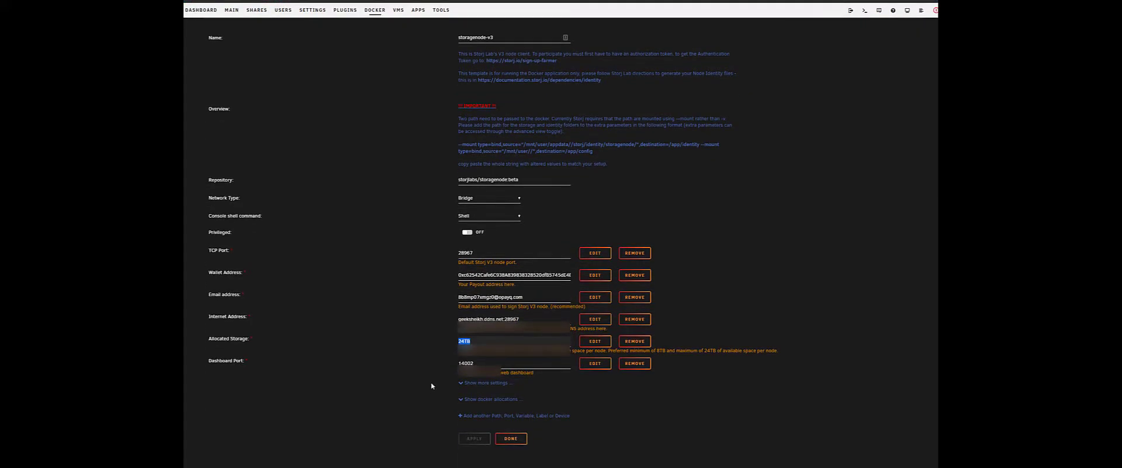
key(Tab)
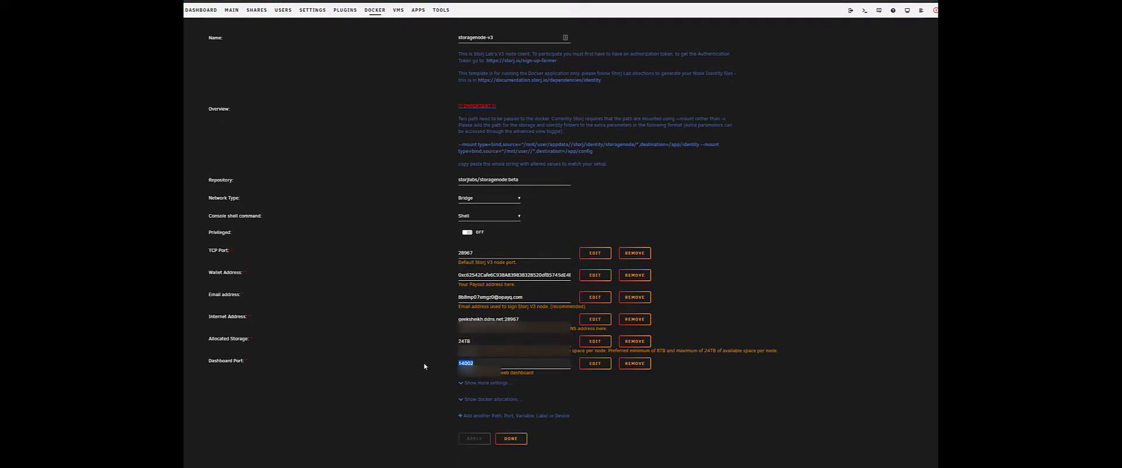
scroll(427, 345, up, 1)
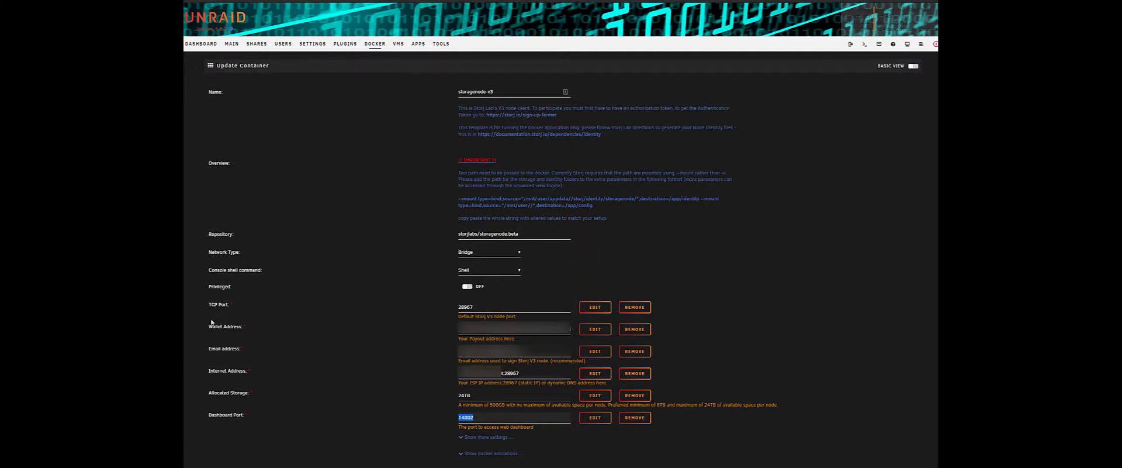
mouse_move(206, 329)
mouse_down()
mouse_move(247, 327)
mouse_move(208, 328)
mouse_up()
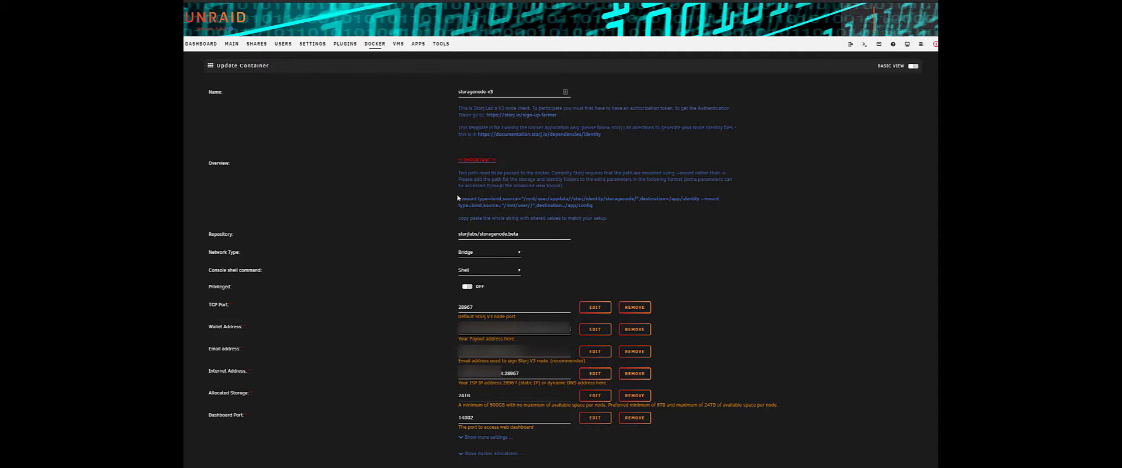
Examine the identity and storage mount parameters given in the container's overview text.
drag(458, 197, 605, 207)
click(601, 203)
drag(568, 199, 601, 199)
click(601, 199)
double_click(619, 199)
click(619, 199)
double_click(619, 198)
click(608, 206)
Show the advanced container settings, inspect the mount string in Extra Parameters, and return to the basic view.
click(913, 67)
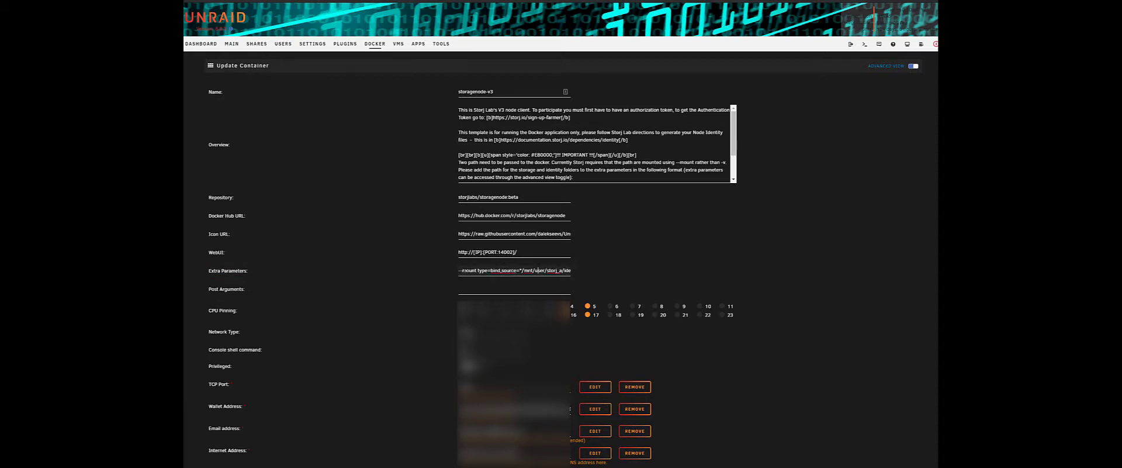
key(ctrl+shift+Right)
key(ctrl+shift+Right)
key(ctrl+shift+Right)
key(ctrl+shift+Right)
key(ctrl+shift+Right)
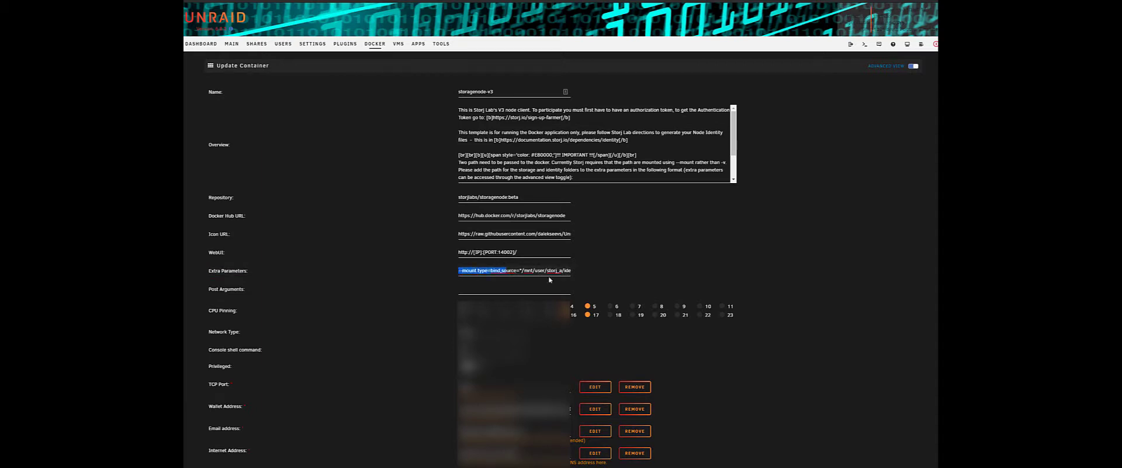
key(Tab)
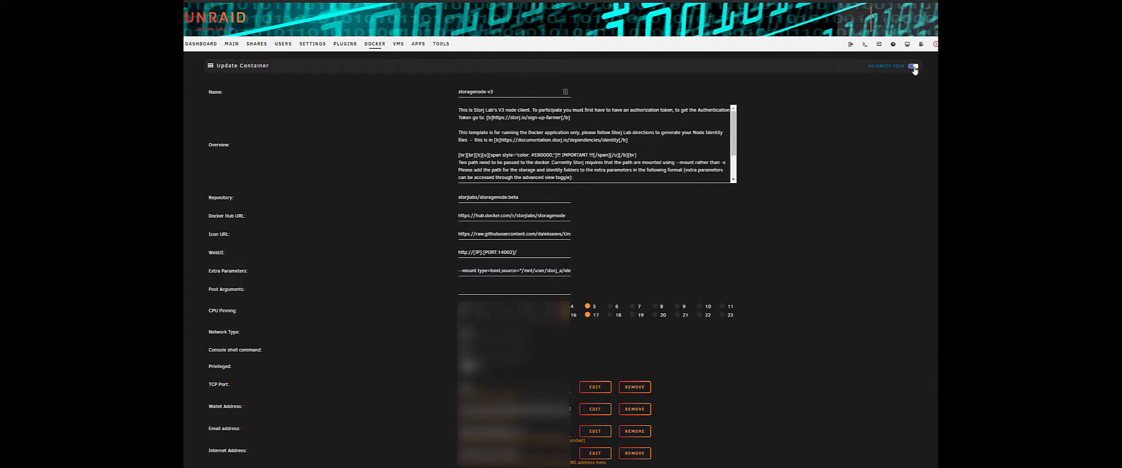
triple_click(561, 270)
click(582, 271)
click(913, 67)
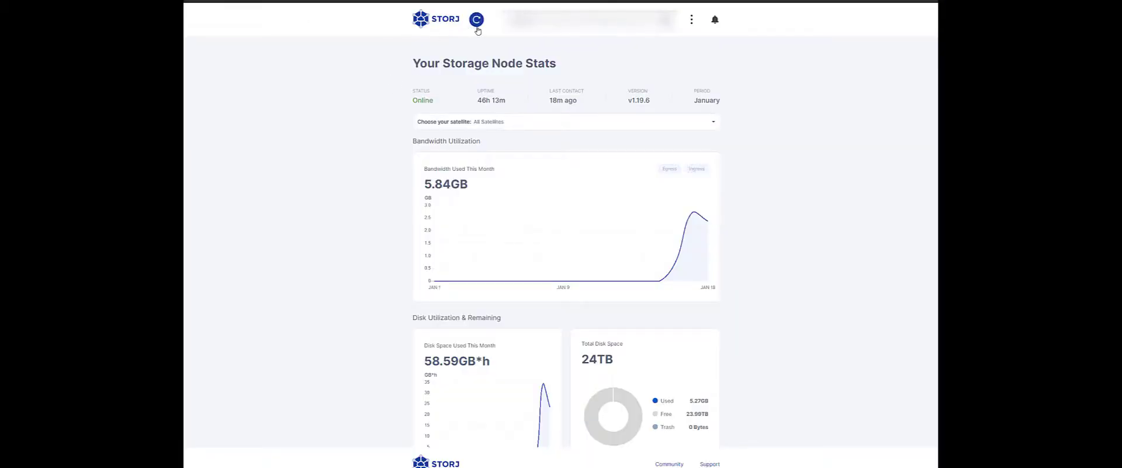
Refresh the Storj node dashboard and review its bandwidth, disk space, suspension and audit statistics.
click(477, 21)
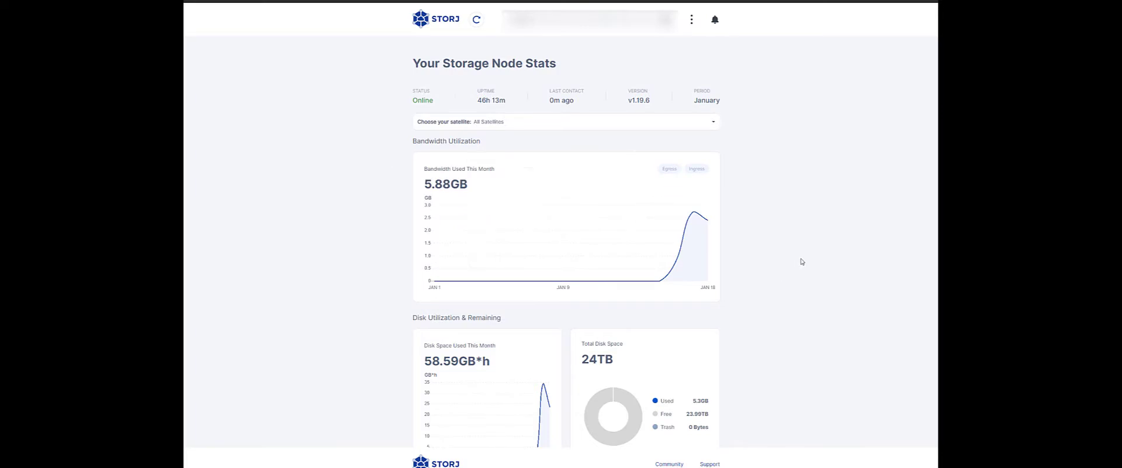
scroll(802, 261, down, 3)
scroll(801, 262, down, 2)
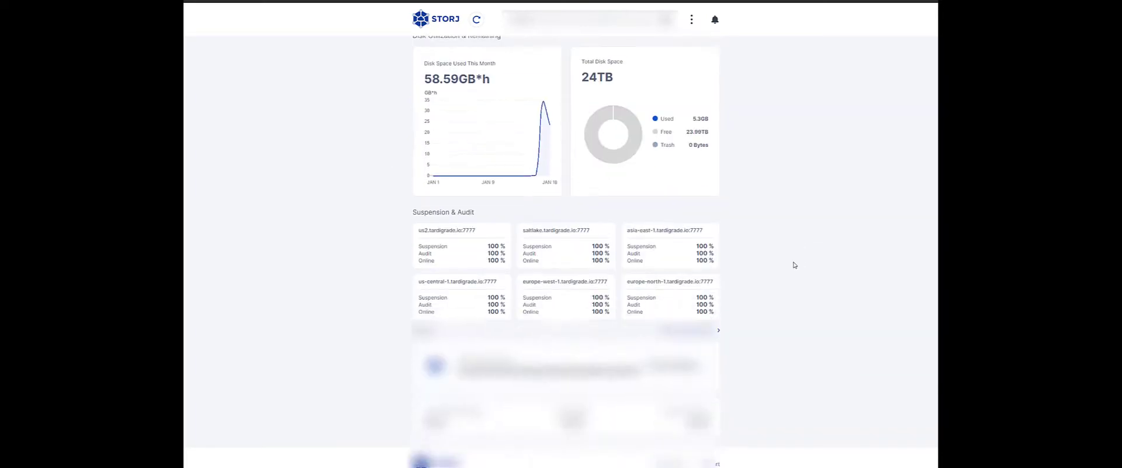
scroll(794, 264, up, 5)
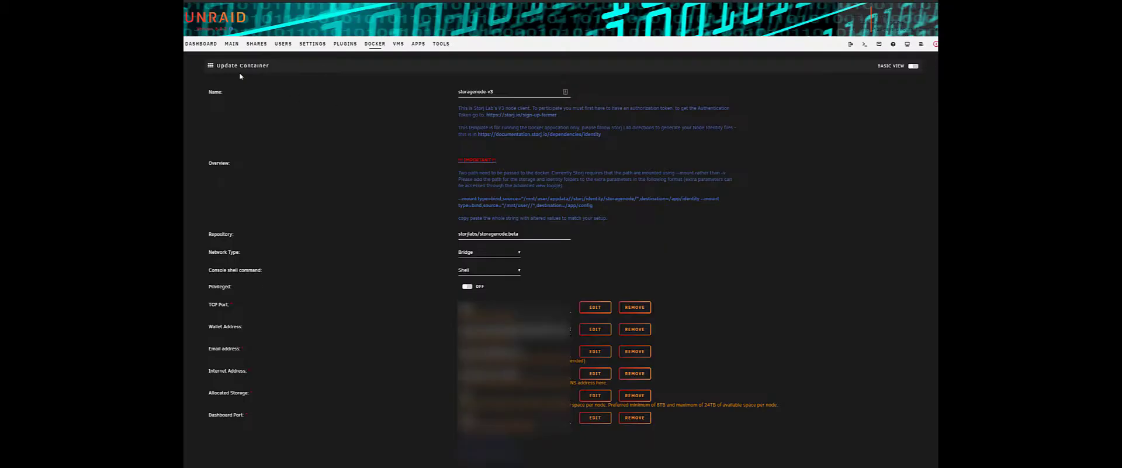
Show the Unraid dashboard, switch to the Notepad checklist and review its share, disk allocation and identity items.
click(201, 44)
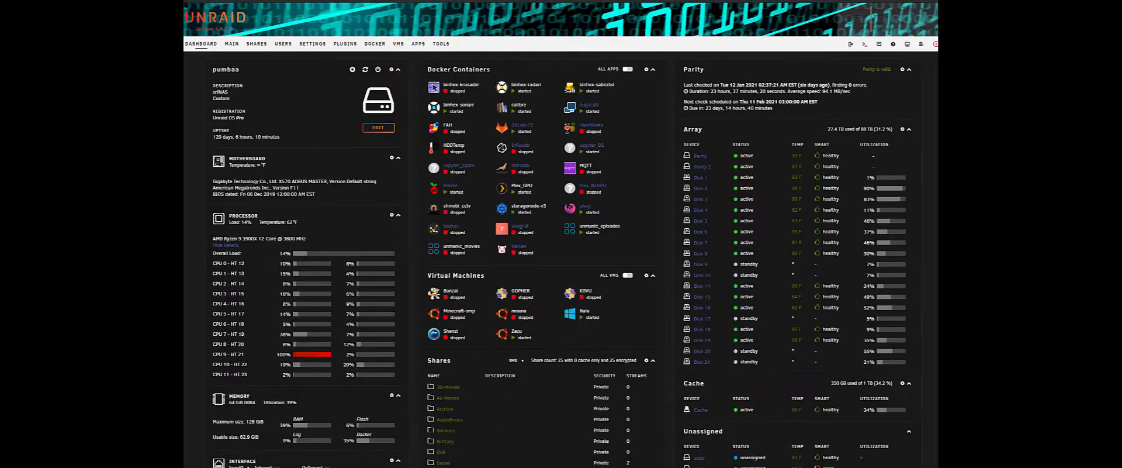
key(alt+Tab)
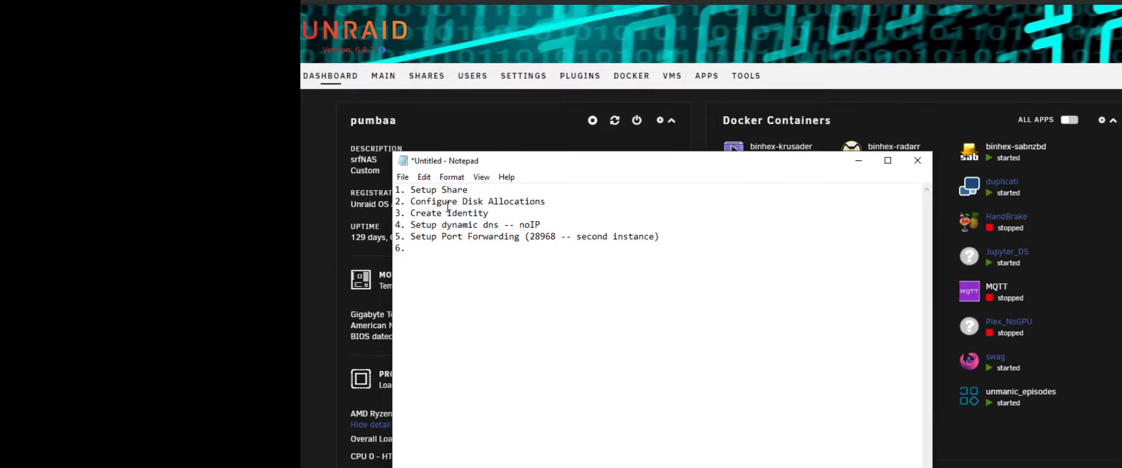
drag(468, 190, 410, 190)
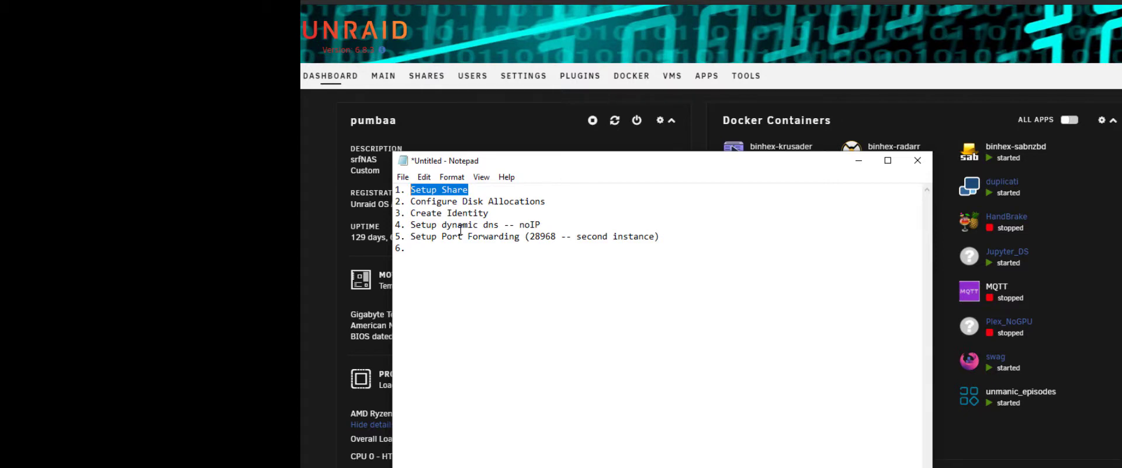
click(463, 195)
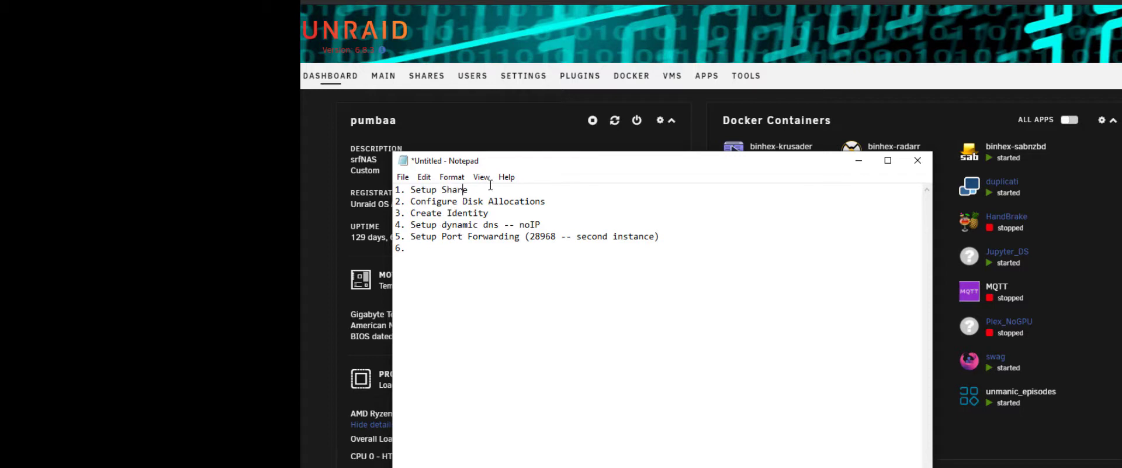
drag(547, 201, 411, 201)
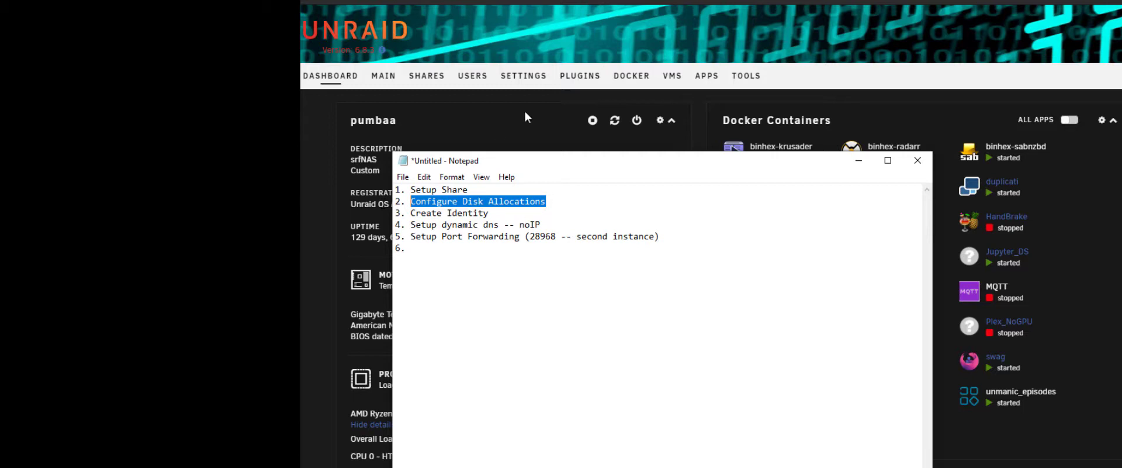
drag(494, 215, 411, 212)
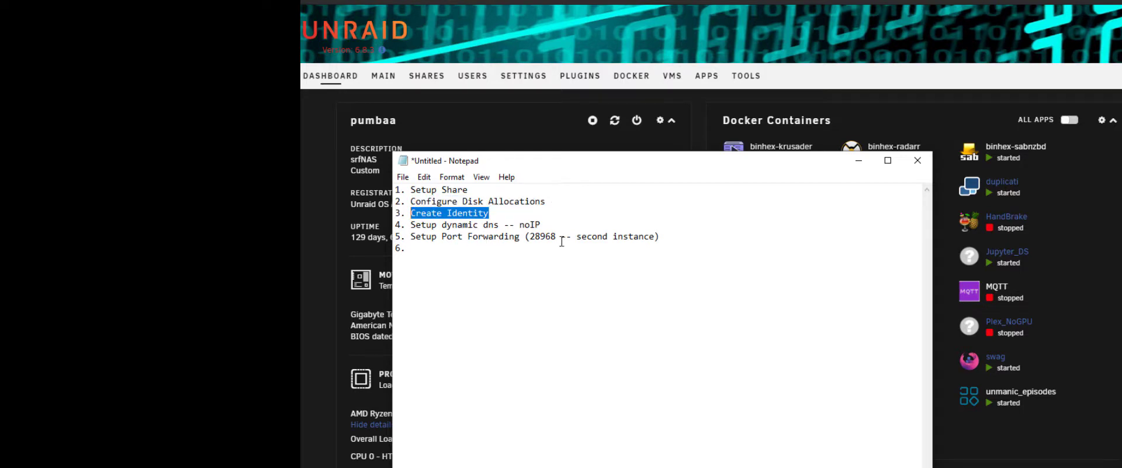
Switch to the Storj documentation and review the Authorization Token page and the Identity page's Linux instructions.
click(735, 148)
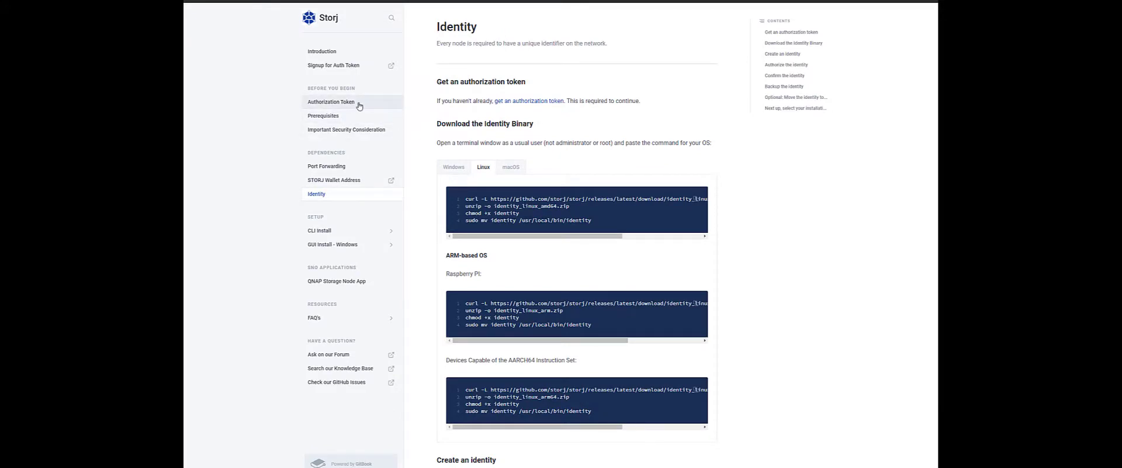
click(359, 102)
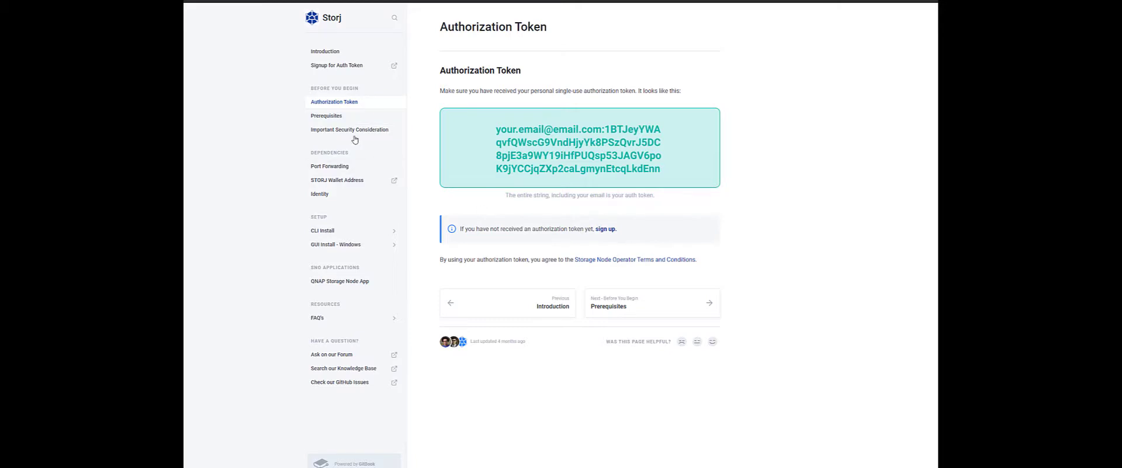
click(325, 196)
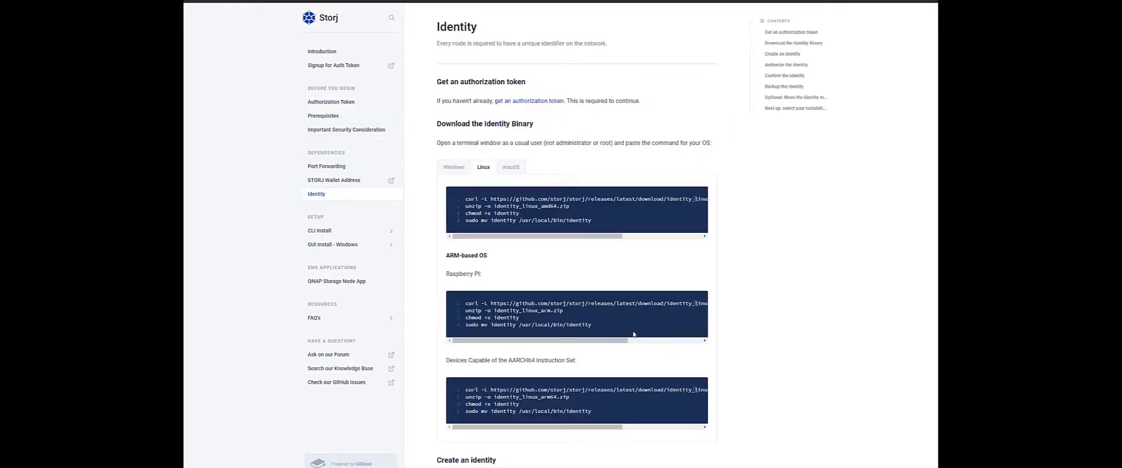
scroll(633, 334, down, 1)
scroll(584, 292, up, 1)
scroll(748, 265, down, 3)
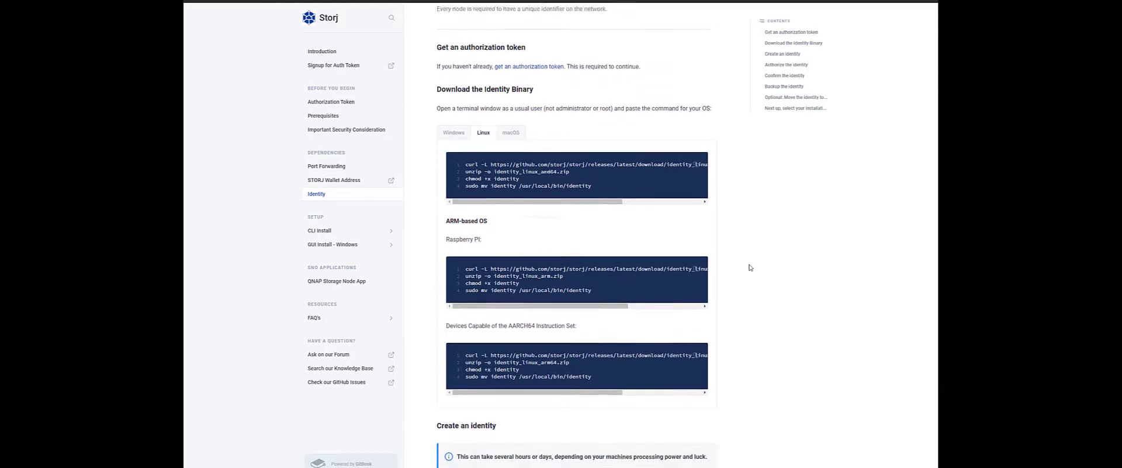
scroll(761, 261, down, 2)
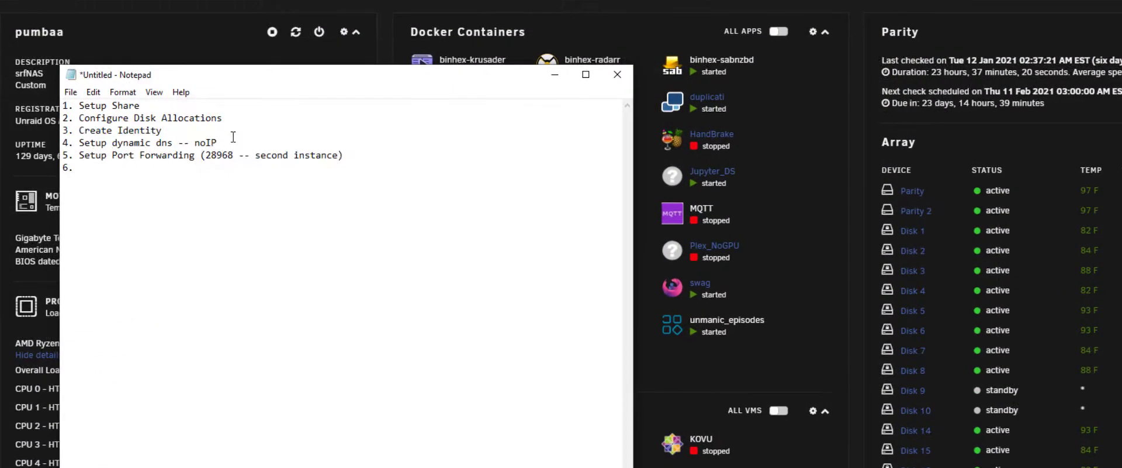
Return to the Notepad checklist and review the dynamic DNS and port forwarding items.
drag(234, 142, 78, 142)
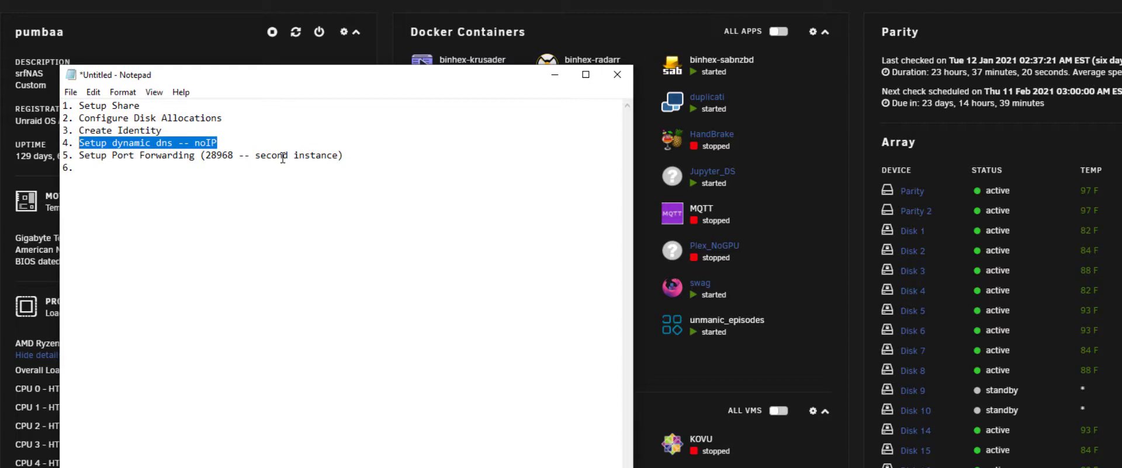
click(341, 155)
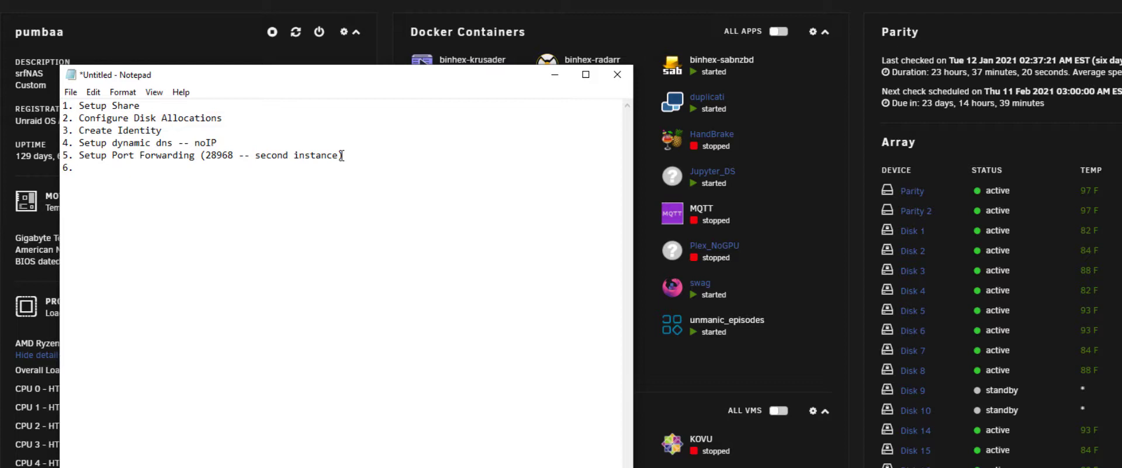
Review the port forwarding entry for the second instance in the Notepad checklist, repositioning and widening the window.
drag(342, 155, 103, 159)
click(230, 159)
mouse_move(210, 158)
mouse_down()
mouse_move(234, 158)
mouse_move(217, 158)
mouse_up()
click(255, 169)
click(350, 154)
drag(415, 76, 344, 29)
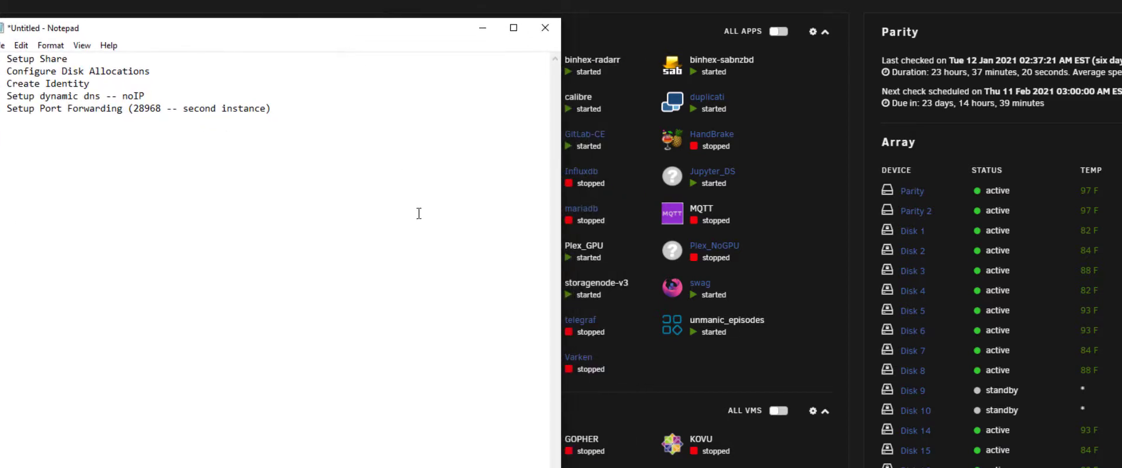
drag(561, 234, 833, 233)
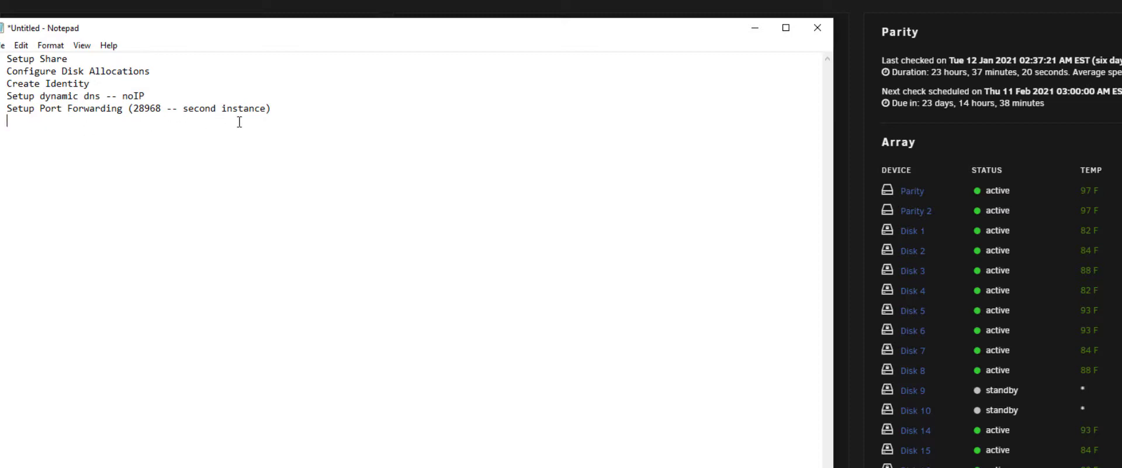
drag(283, 111, 133, 108)
click(178, 109)
click(200, 125)
drag(334, 28, 329, 40)
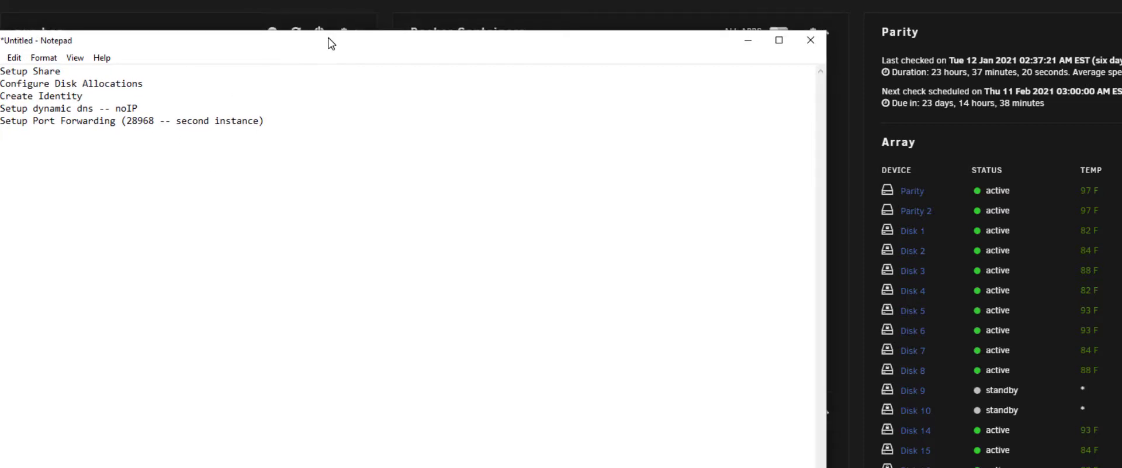
Switch to Unraid's user shares and start a new share named storj_b with the comment storj_b_container.
click(549, 8)
click(243, 22)
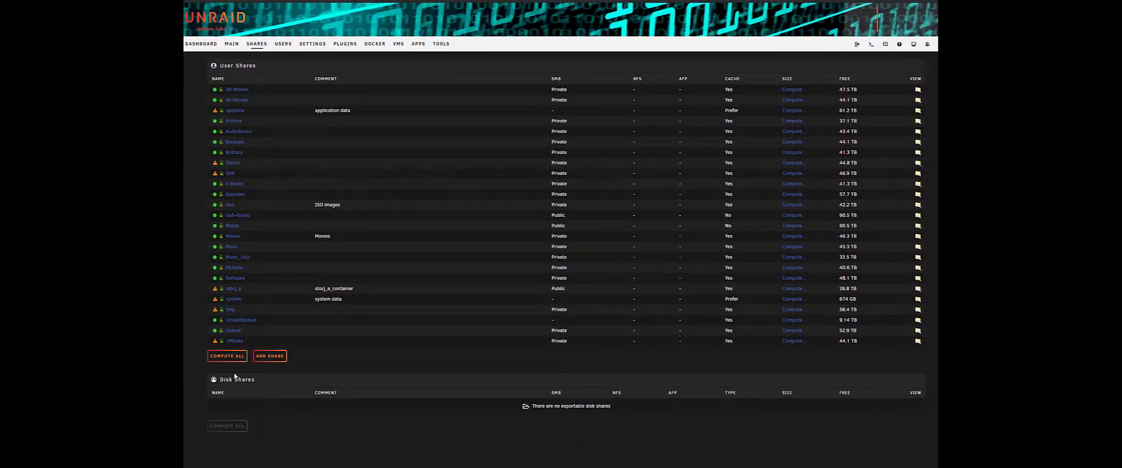
click(267, 356)
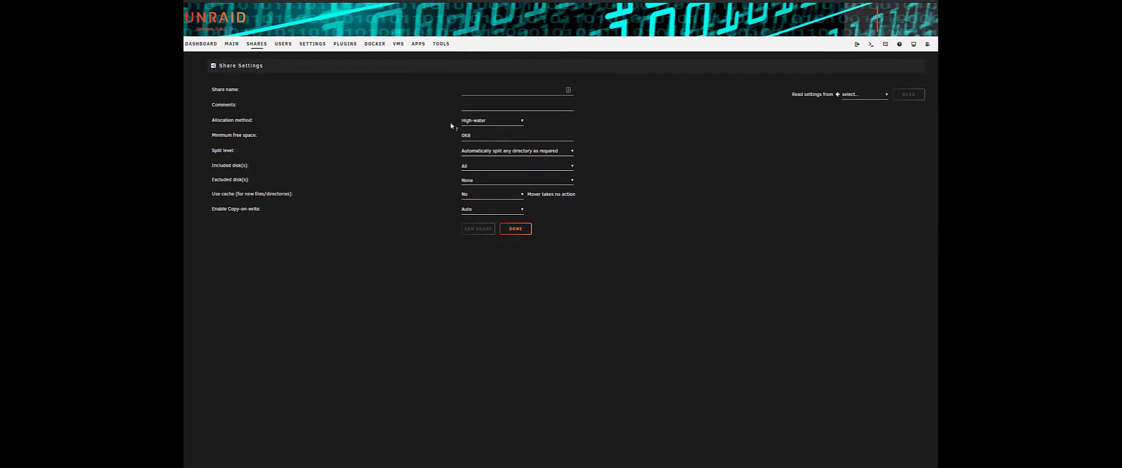
click(504, 91)
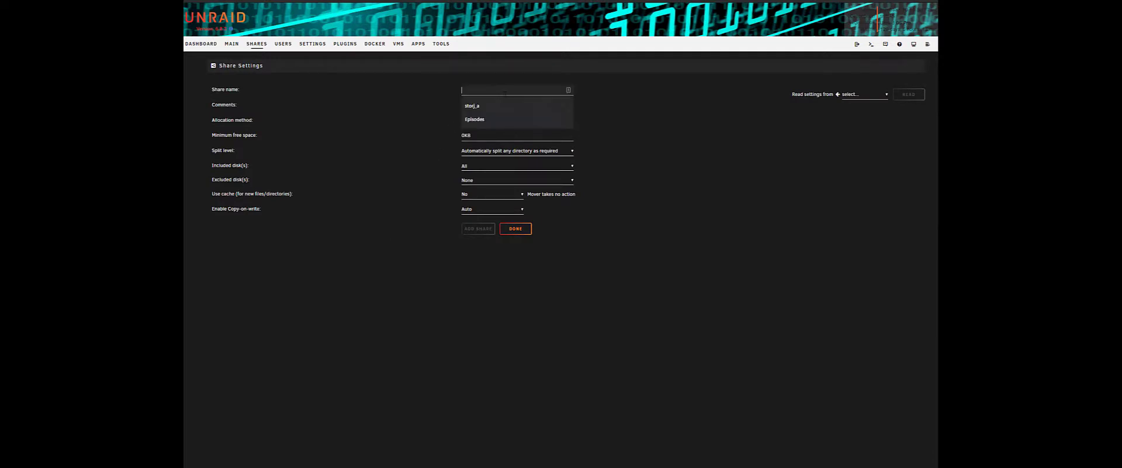
text(storj_)
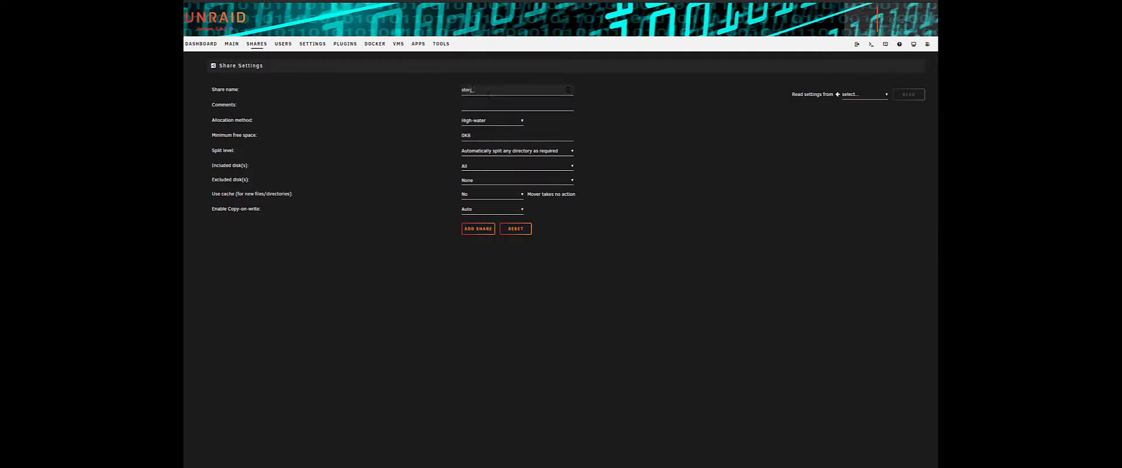
text(b)
click(487, 106)
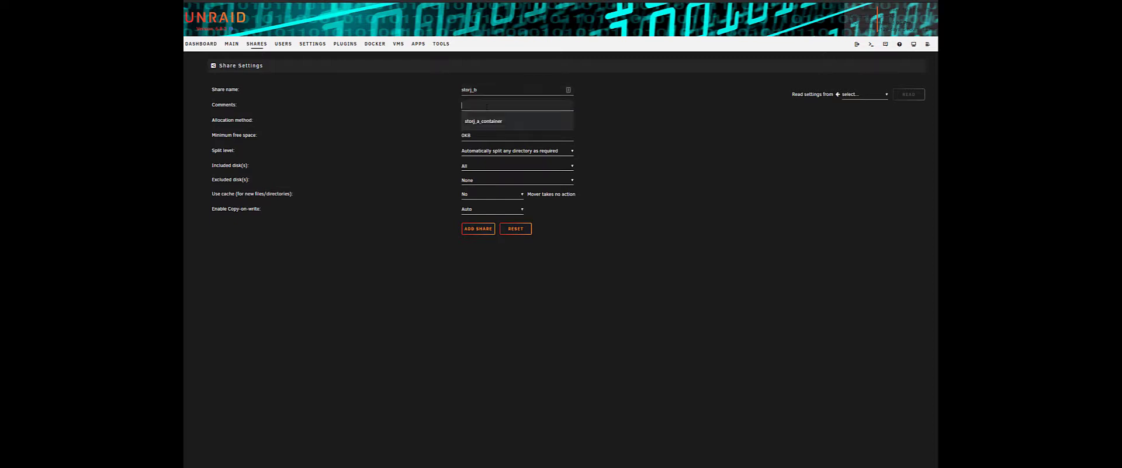
click(483, 121)
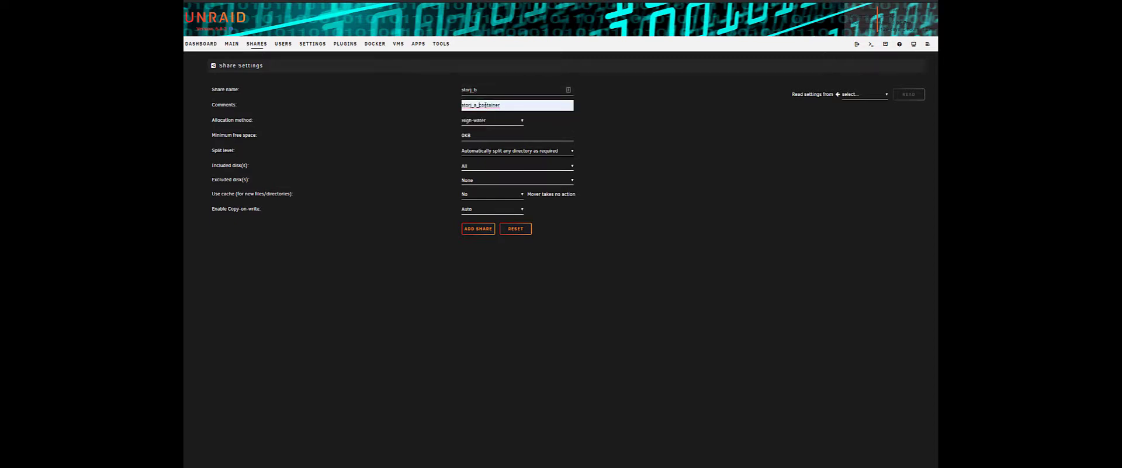
key(BackSpace)
text(b)
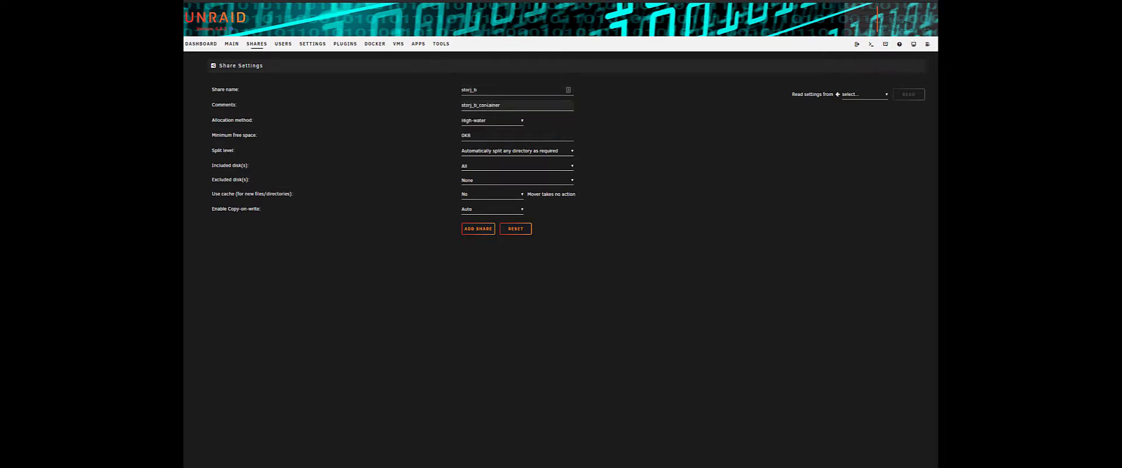
Set the new share's allocation method to Fill-up and its minimum free space to 100GB.
click(494, 122)
click(491, 135)
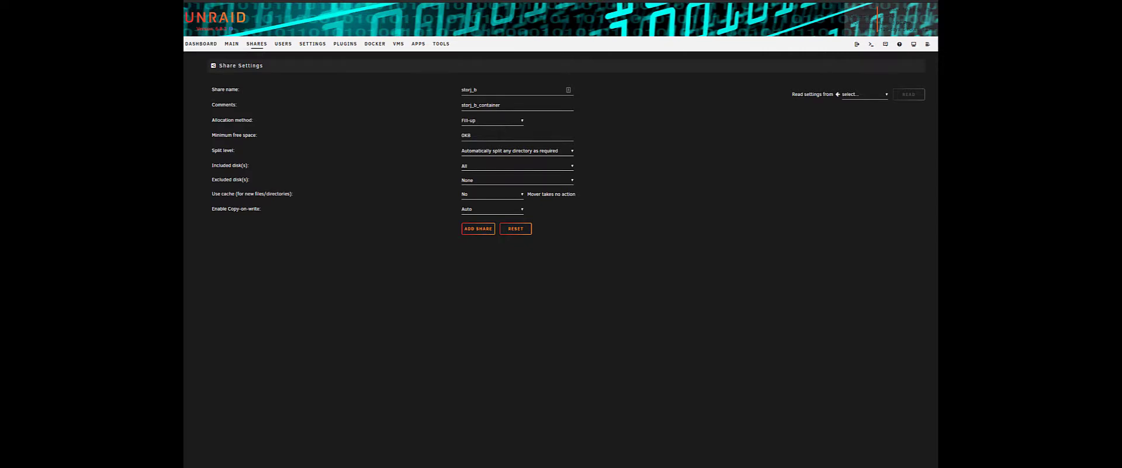
drag(479, 135, 416, 135)
text(100)
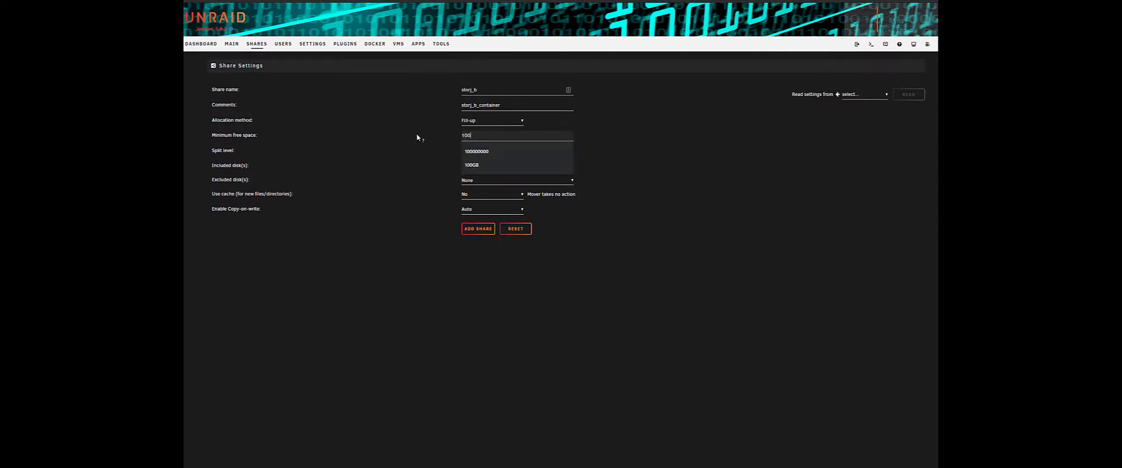
text(GB)
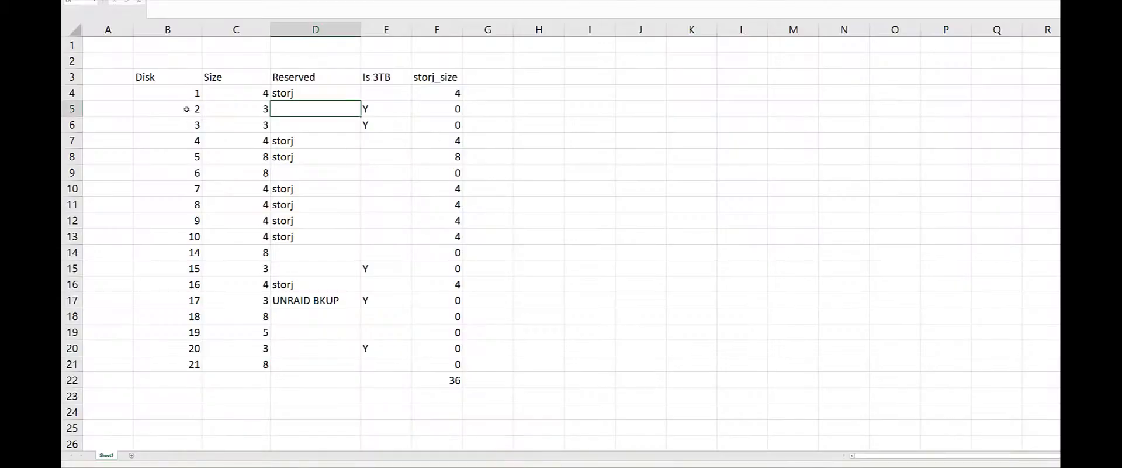
Switch to the Excel disk table and review which disks are reserved for storj.
click(167, 80)
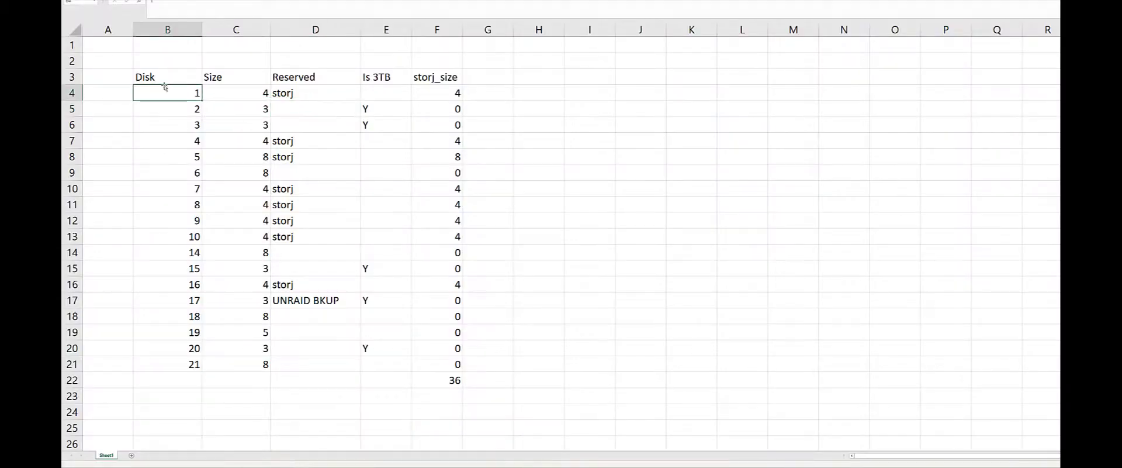
drag(172, 107, 462, 367)
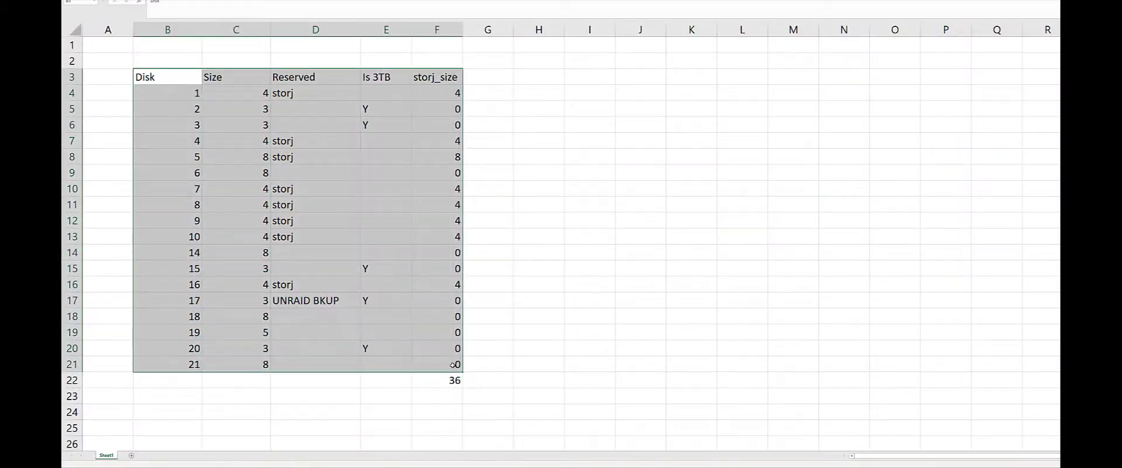
click(298, 155)
drag(301, 139, 305, 224)
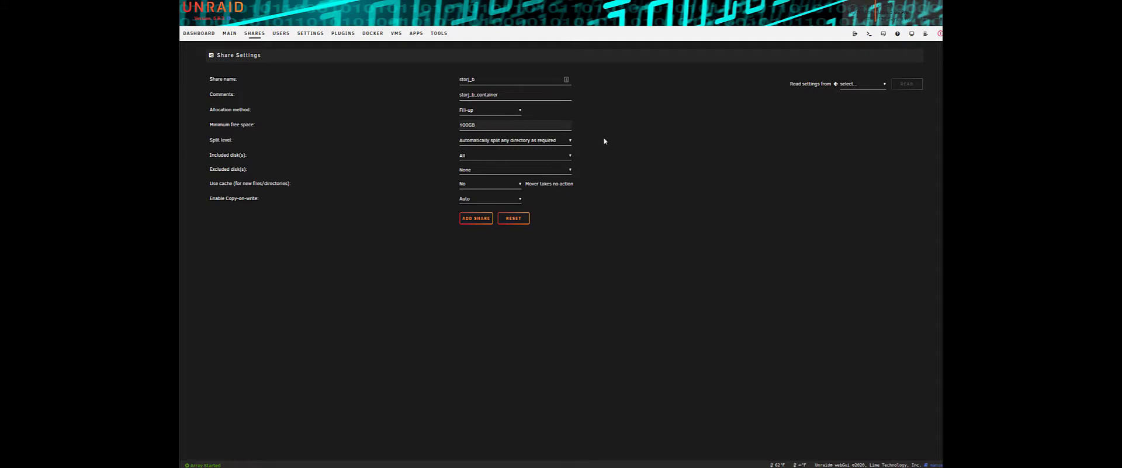
Return to the Unraid share settings and read the configuration from the existing storj_a share into the new share.
click(868, 88)
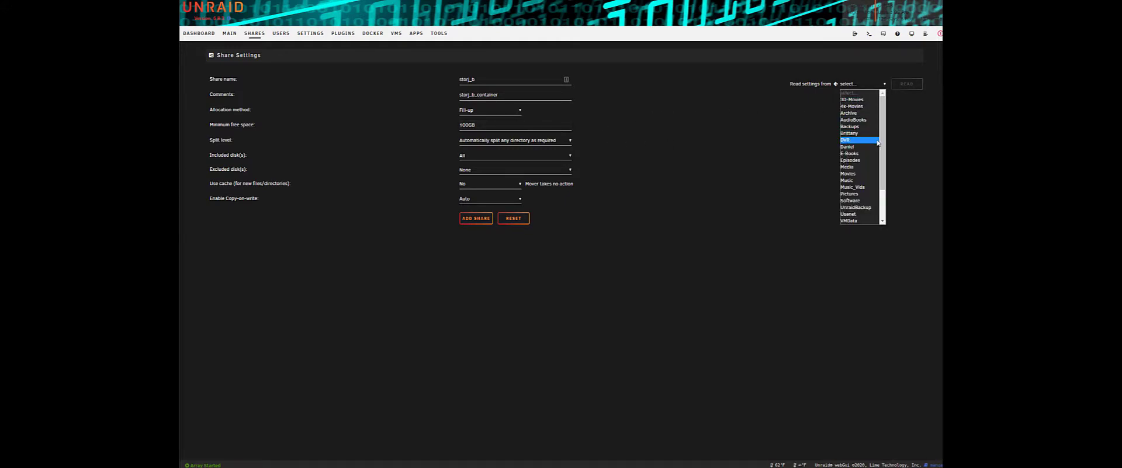
scroll(867, 175, down, 1)
scroll(867, 176, down, 2)
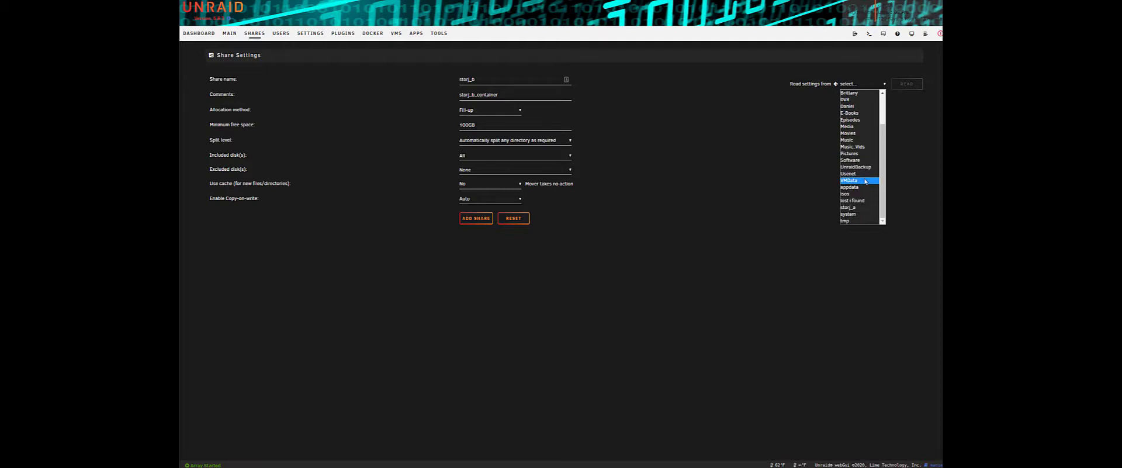
click(859, 214)
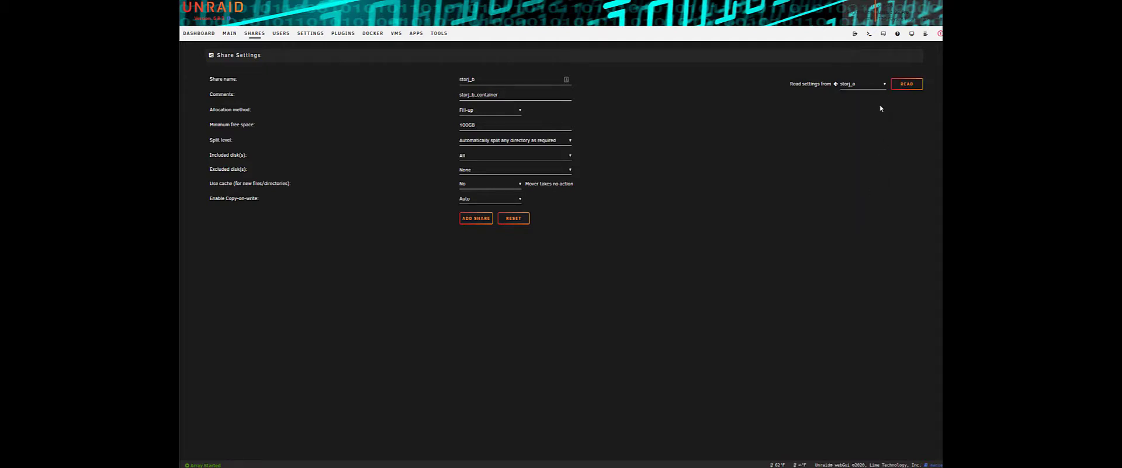
click(907, 84)
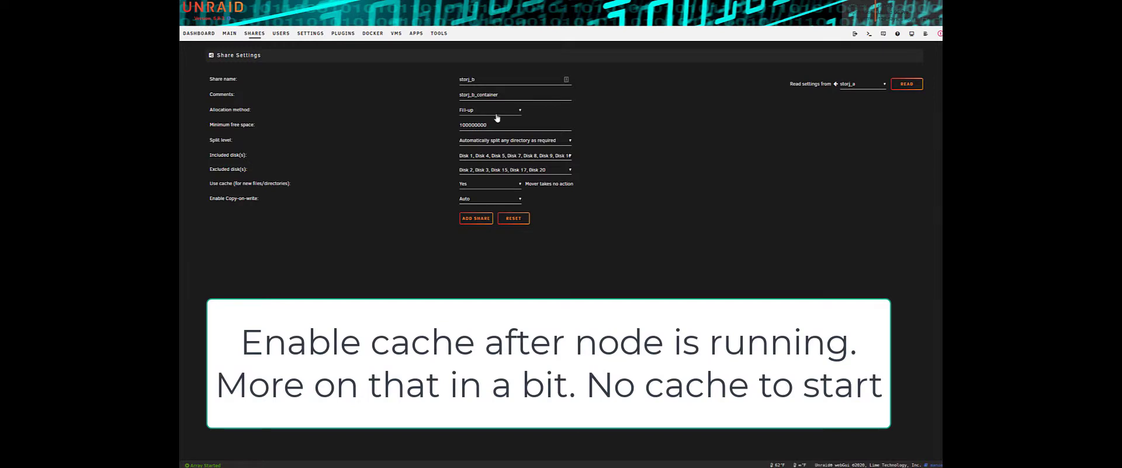
Set the minimum free space to 100GB and add the storj_b share.
double_click(462, 125)
text(1)
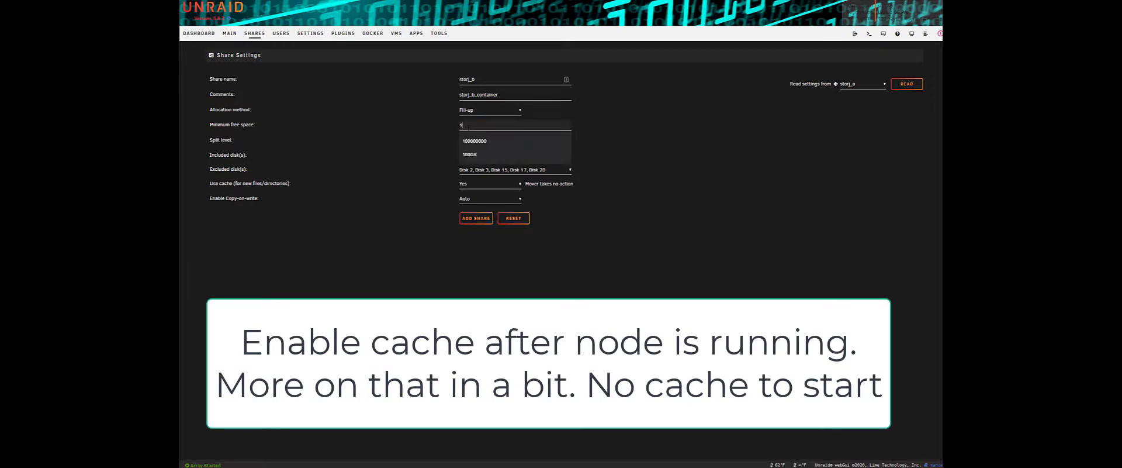
text(00)
key(Down)
key(Down)
key(Return)
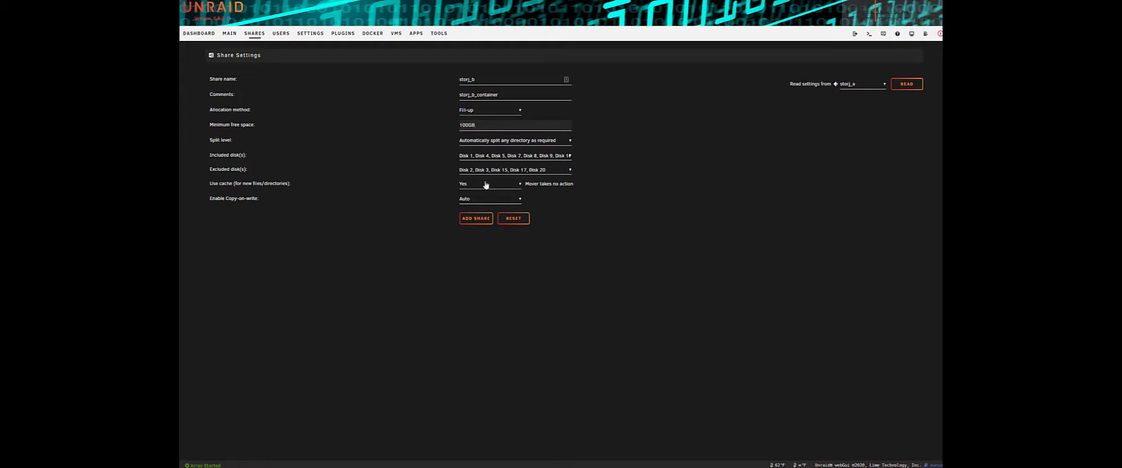
click(477, 219)
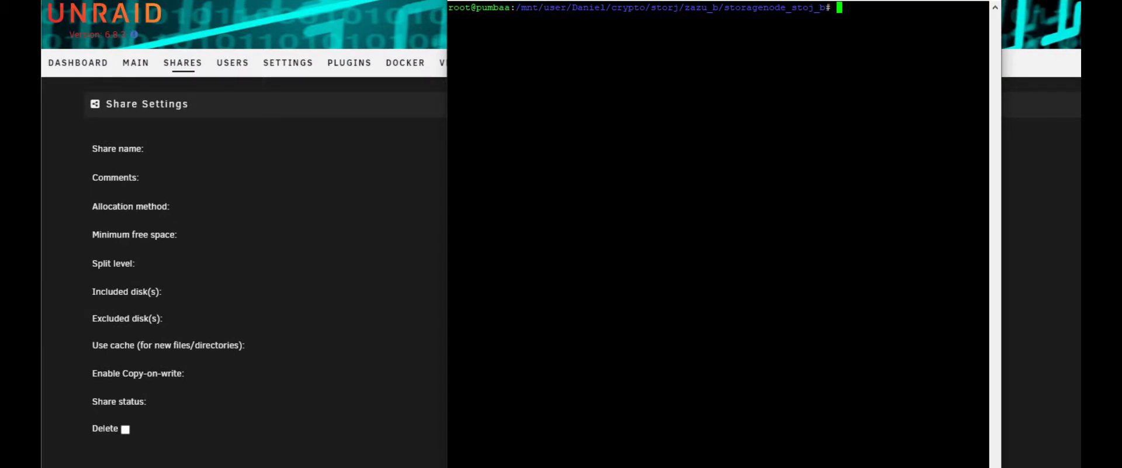
In the terminal, list the identity files and create the directory /mnt/user/storj_b/identity/storagenode with its parent folders.
text(ls)
key(Return)
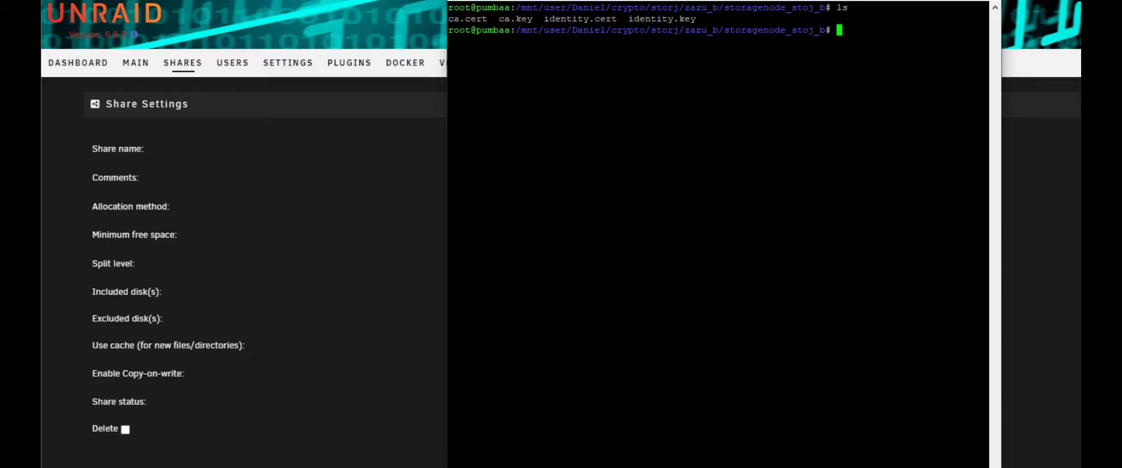
text(mkdir -p /mnt/user/st)
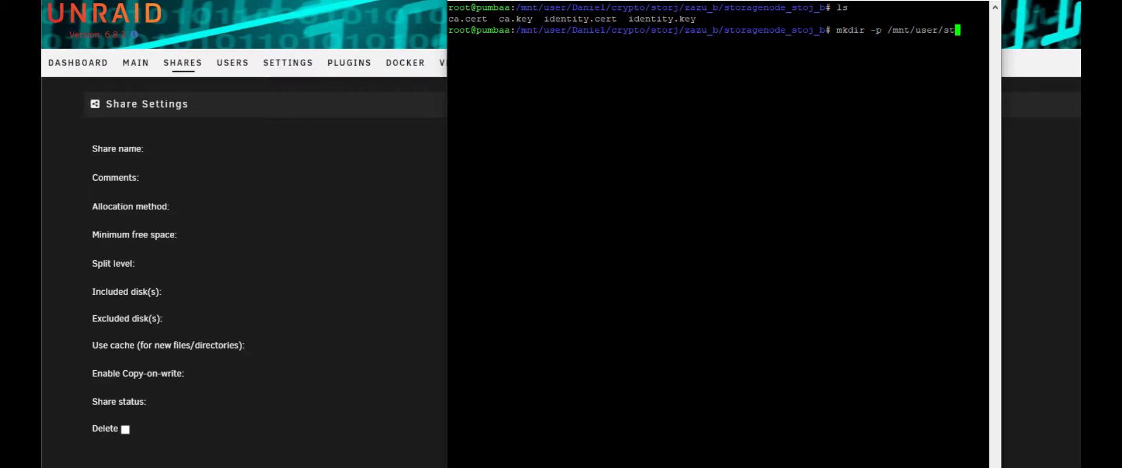
text(orj_b/identity)
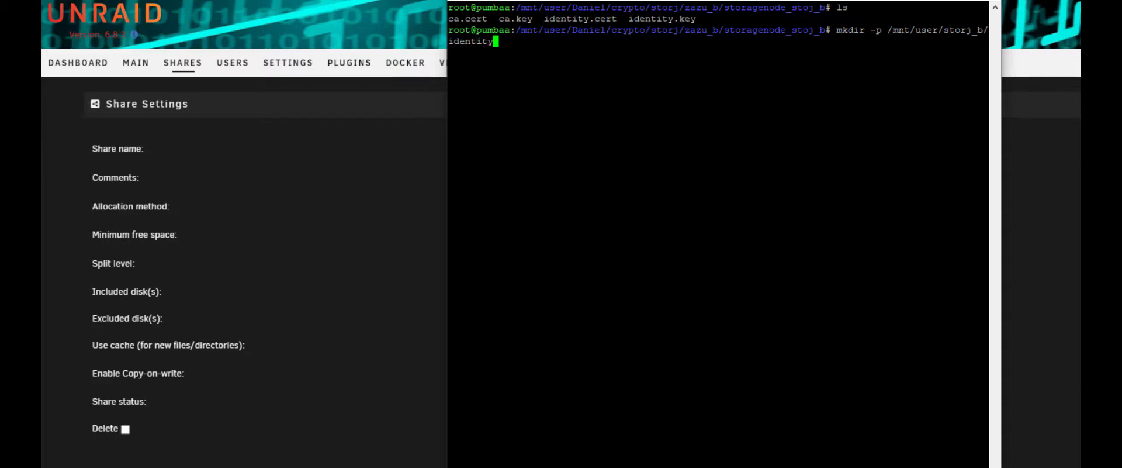
text(/storagenode)
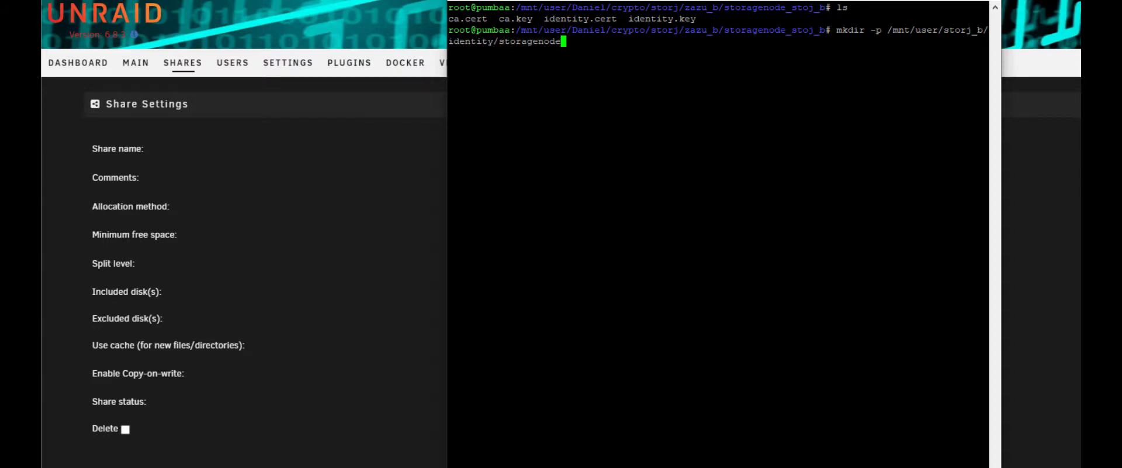
key(Return)
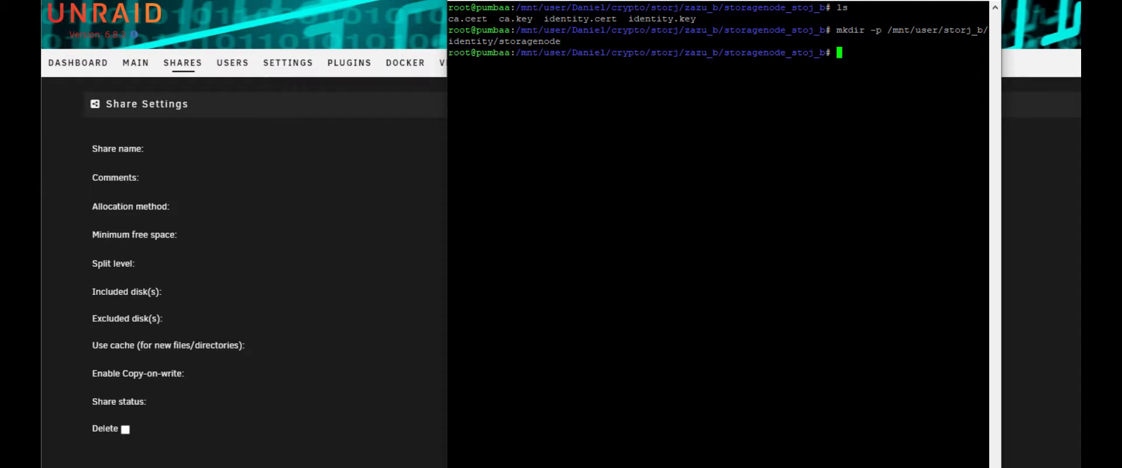
Copy all files from the current identity folder into /mnt/user/storj_b/identity/storagenode.
text(cp)
text(./*)
drag(888, 30, 560, 41)
right_click(560, 41)
key(Return)
Change to /mnt/user/storj_b/identity/storagenode and list the copied identity files.
text(cd)
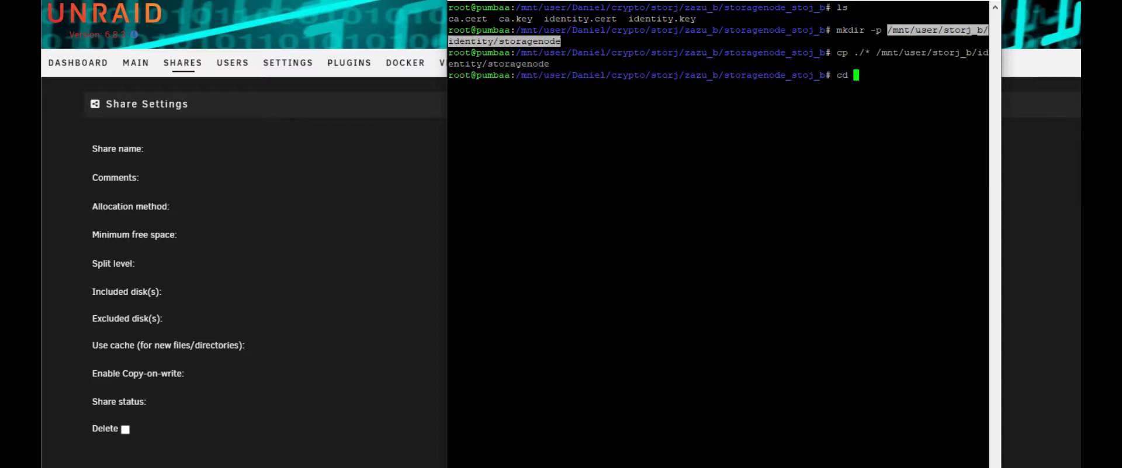
text(/mnt/user/storj_b/identity/storagenode)
key(Return)
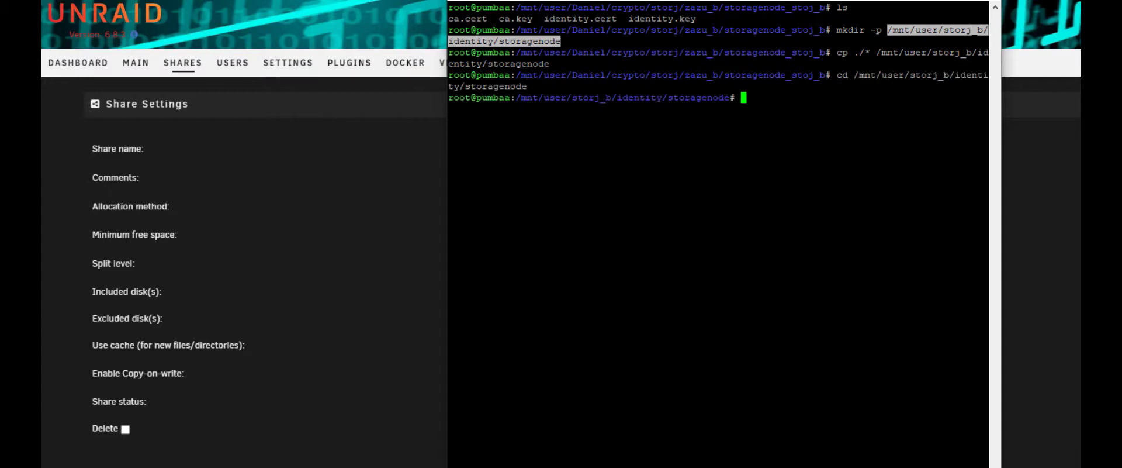
text(ls)
key(Return)
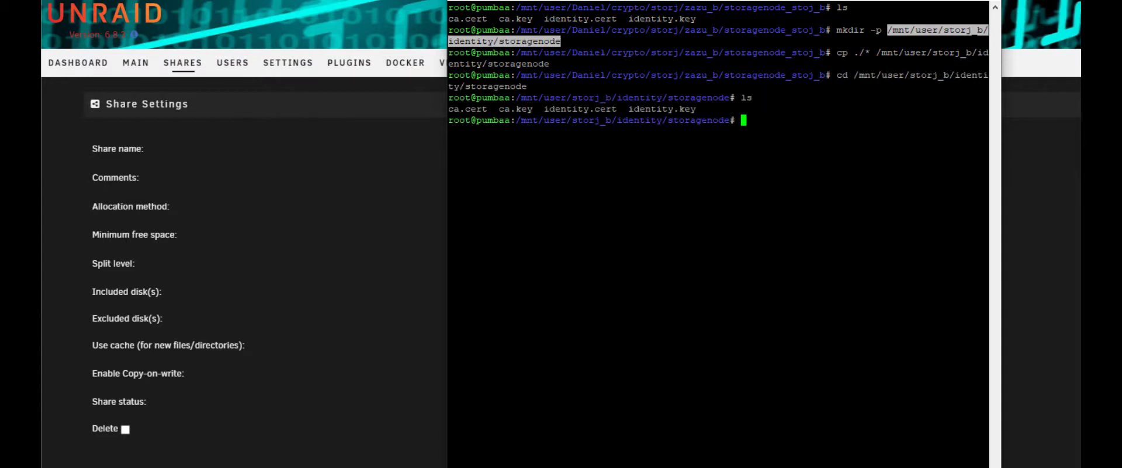
Print the working directory, paste its path /mnt/user/storj_b/identity/storagenode below the Notepad checklist, and return to the terminal.
text(pwd)
key(Return)
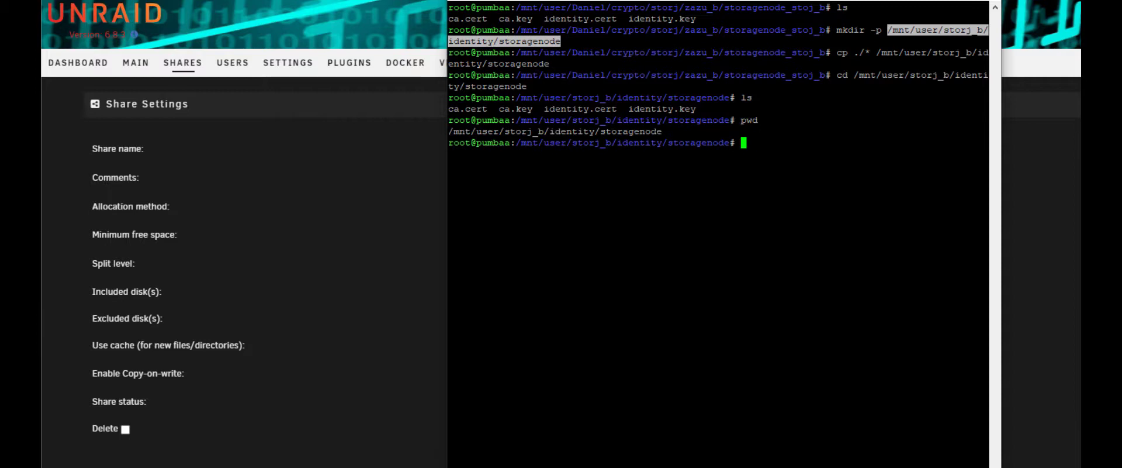
drag(662, 131, 456, 131)
key(ctrl+c)
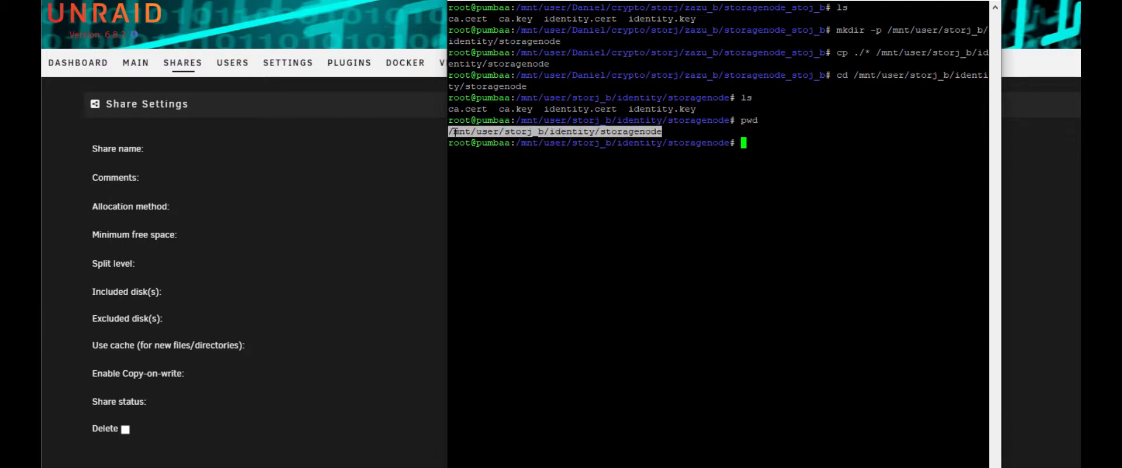
key(alt+Tab)
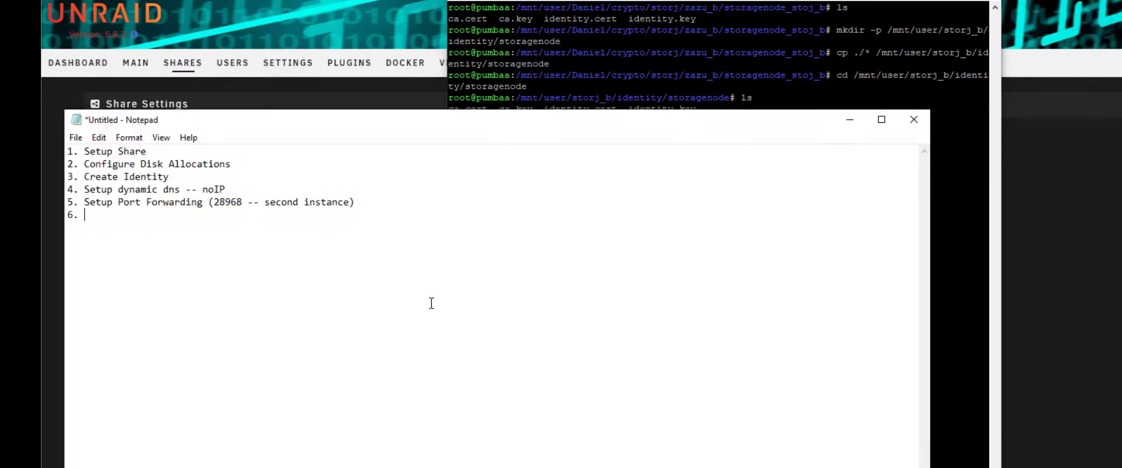
key(Return)
key(Return)
key(Return)
key(ctrl+v)
key(alt+Tab)
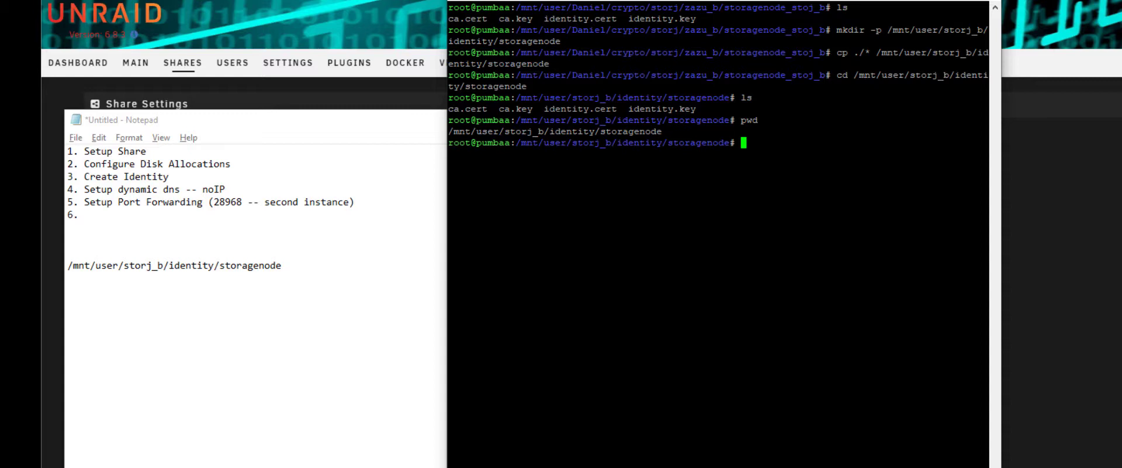
Go up to /mnt/user/storj_b in the terminal, create a data directory there, and list the share's contents.
text(cd ../..)
key(Return)
text(ls)
key(Return)
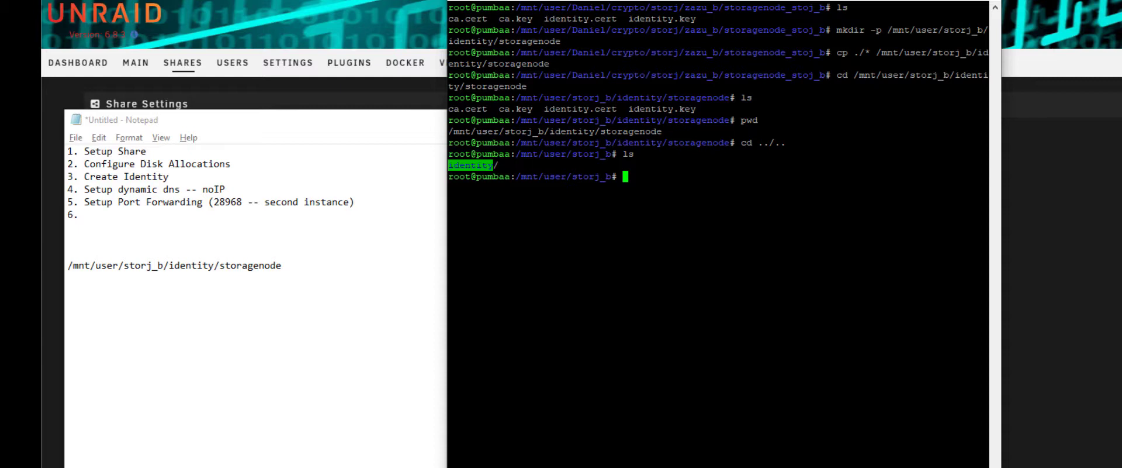
text(mkdir data)
key(Return)
text(ls)
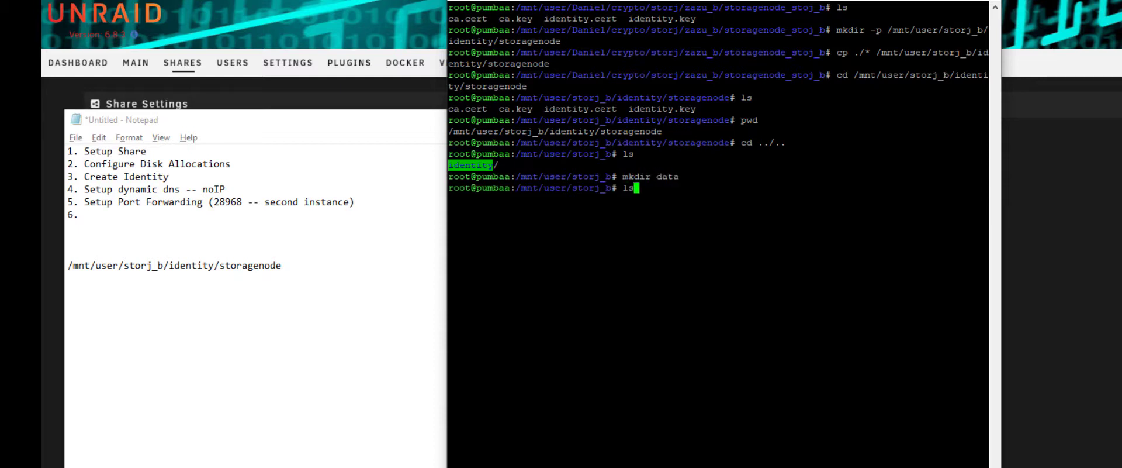
key(Return)
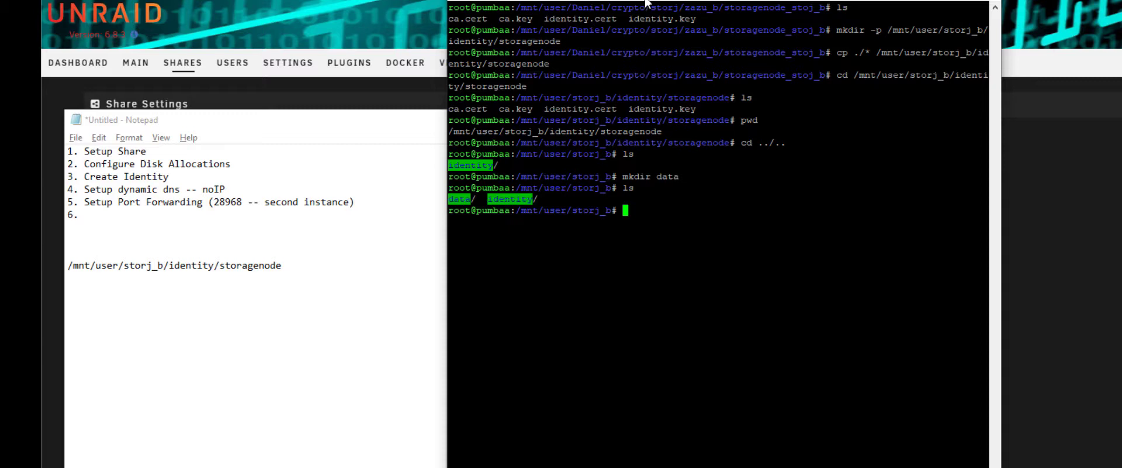
Move the terminal and Notepad aside, return to the Unraid web interface, and look through the Docker containers.
drag(645, 2, 648, 6)
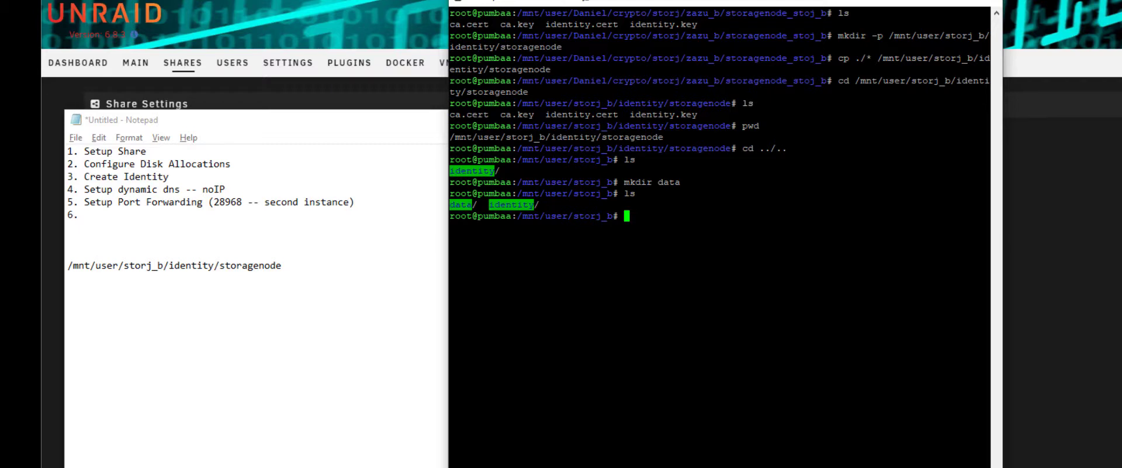
drag(754, 3, 427, 38)
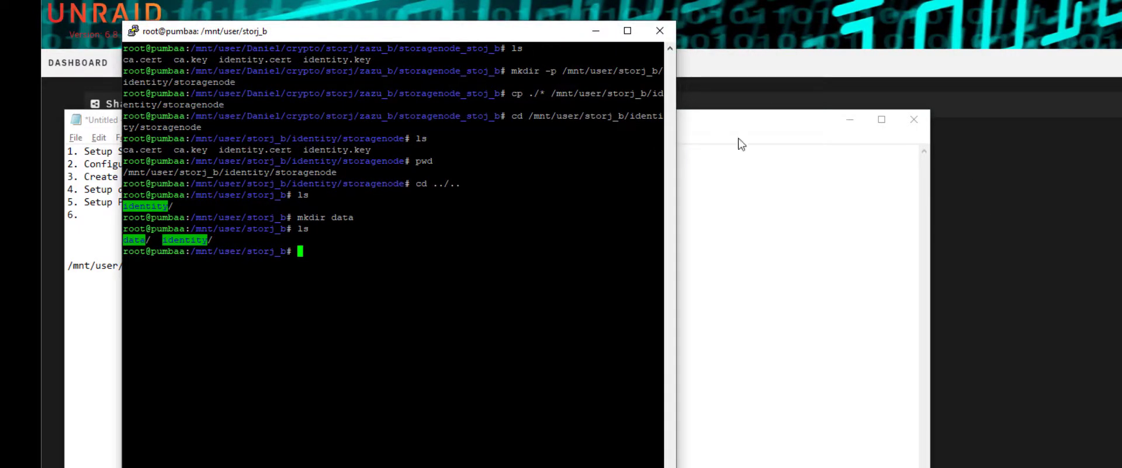
drag(706, 124, 421, 133)
click(1001, 232)
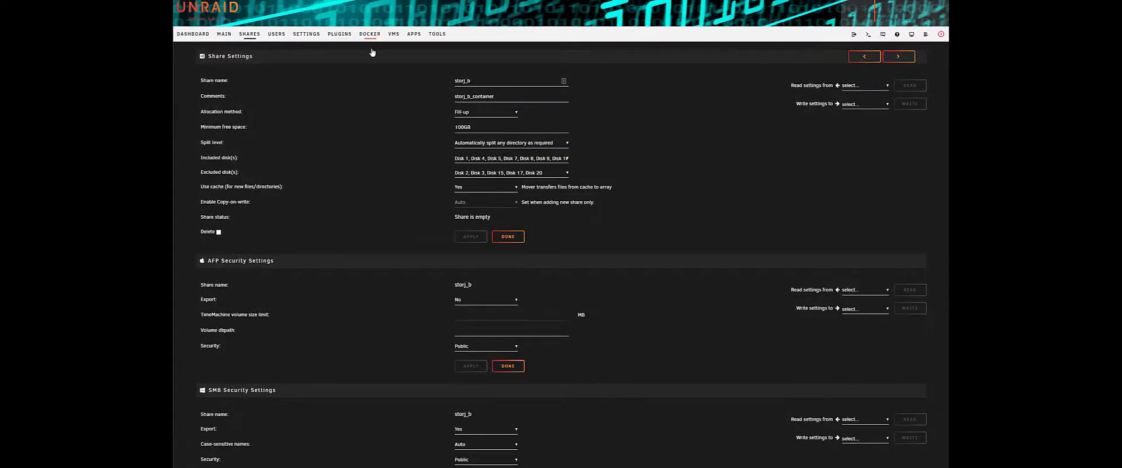
click(370, 33)
scroll(281, 245, down, 5)
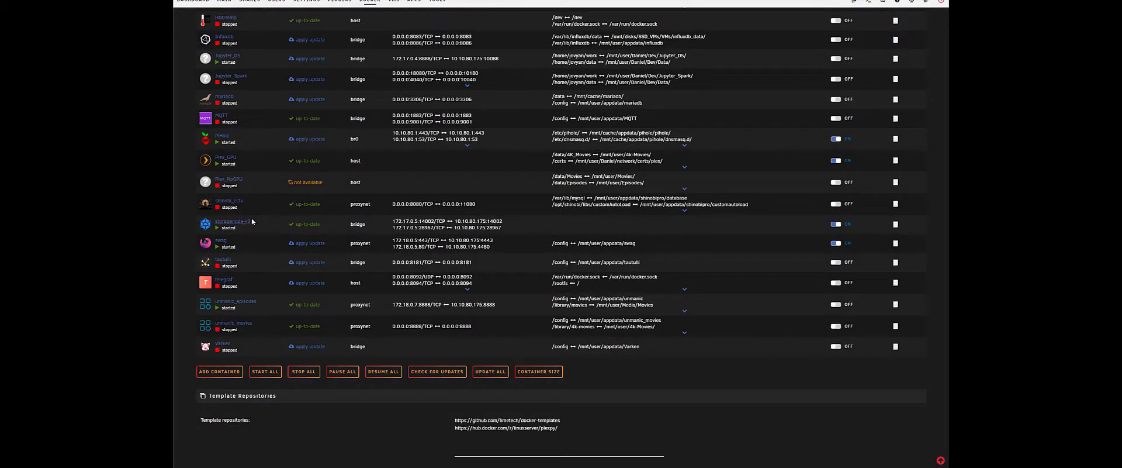
scroll(262, 236, up, 5)
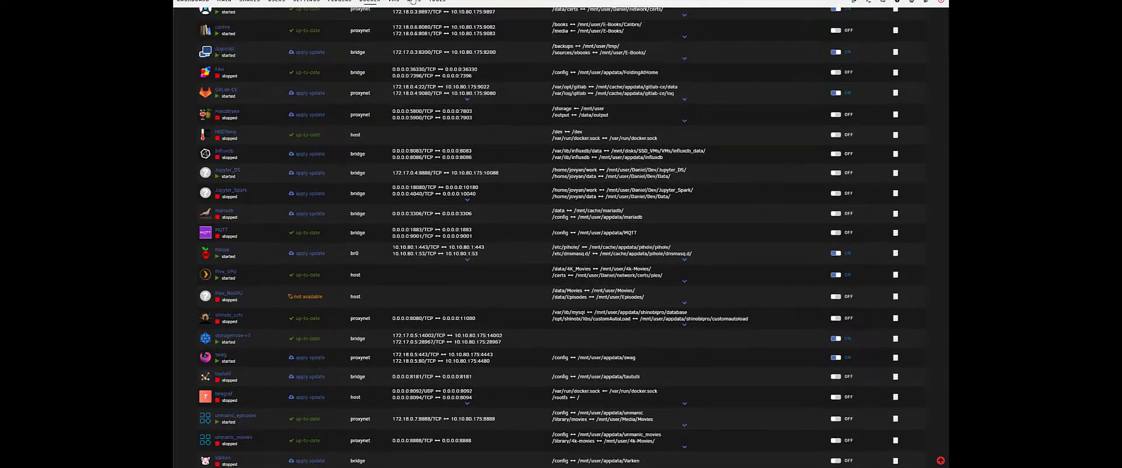
Search the Community Applications for Storj and locate the storagenode v3 app.
click(414, 2)
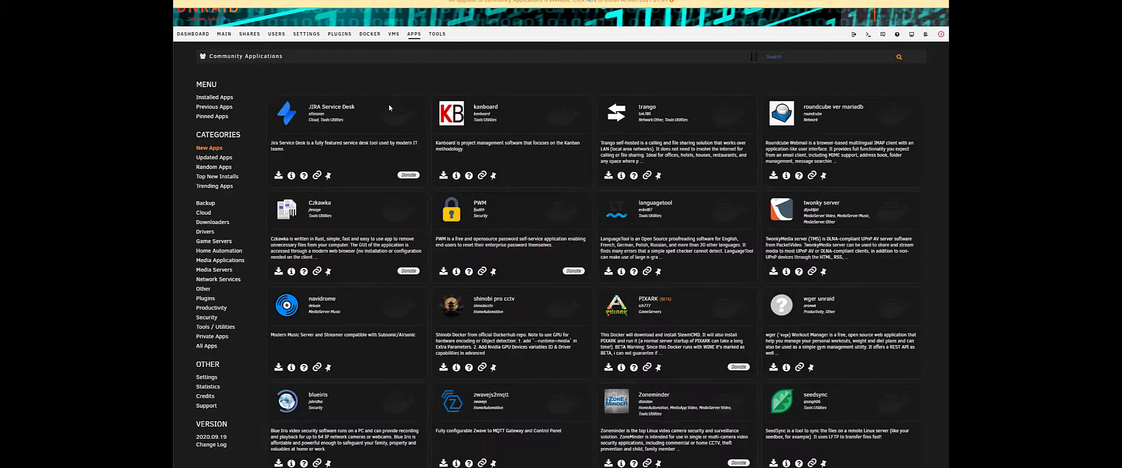
click(850, 56)
click(850, 57)
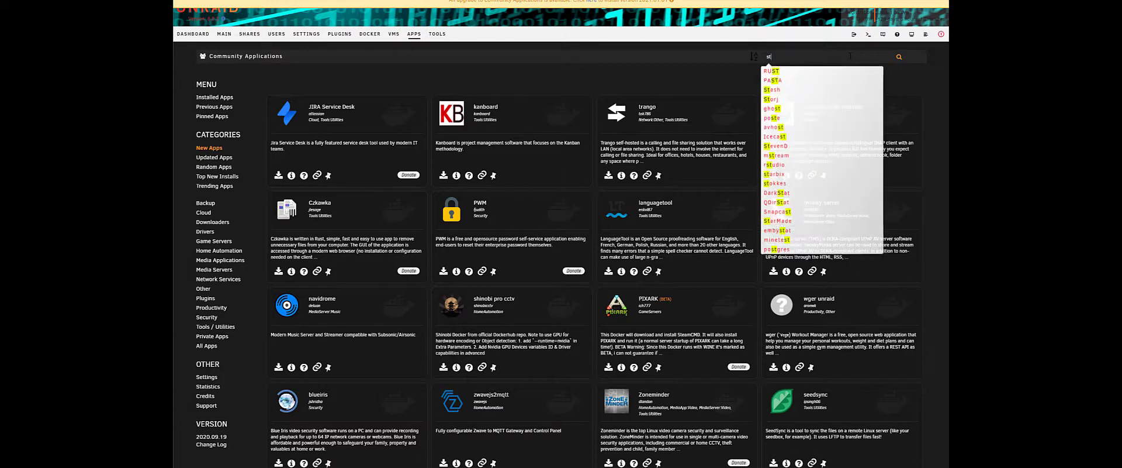
click(850, 56)
text(storj)
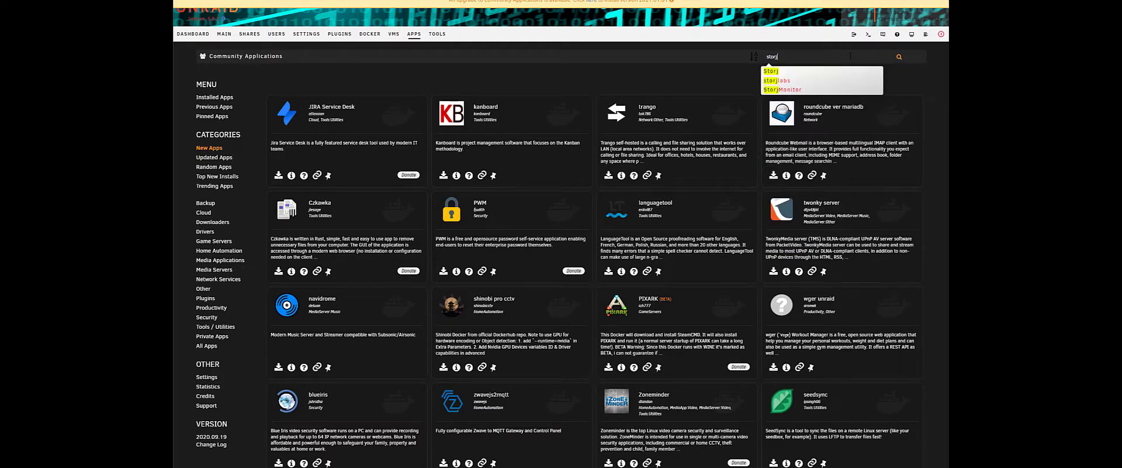
key(Down)
key(Return)
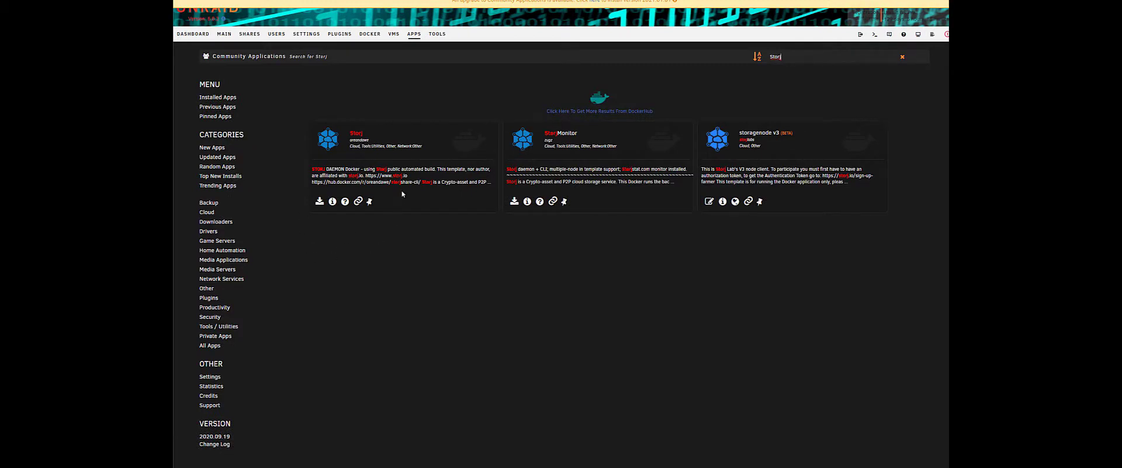
drag(798, 136, 738, 134)
click(822, 257)
drag(786, 149, 738, 134)
click(826, 232)
drag(749, 146, 739, 131)
click(791, 258)
Add a new Docker container from the storagenode-v3 user template and name it storagenode-v3-b.
click(370, 35)
scroll(310, 351, down, 10)
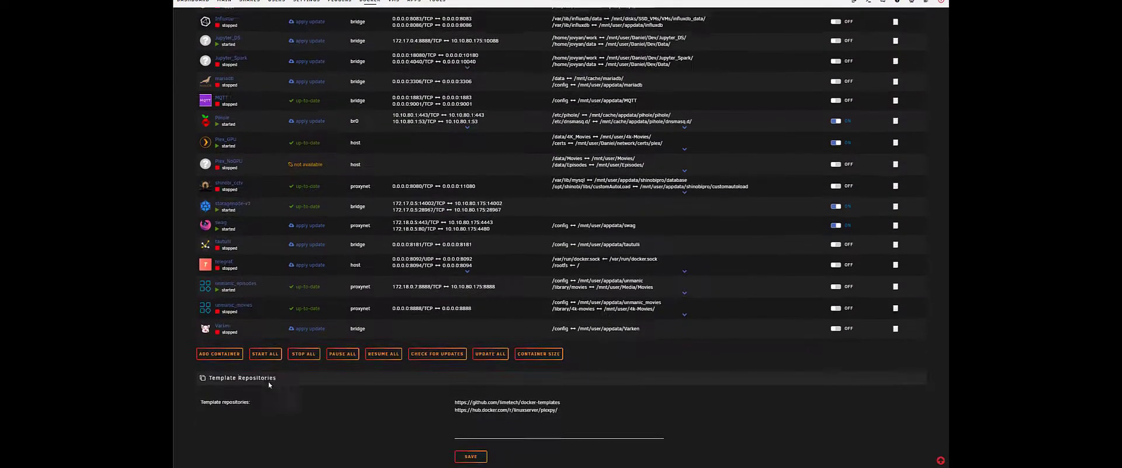
click(228, 350)
click(504, 83)
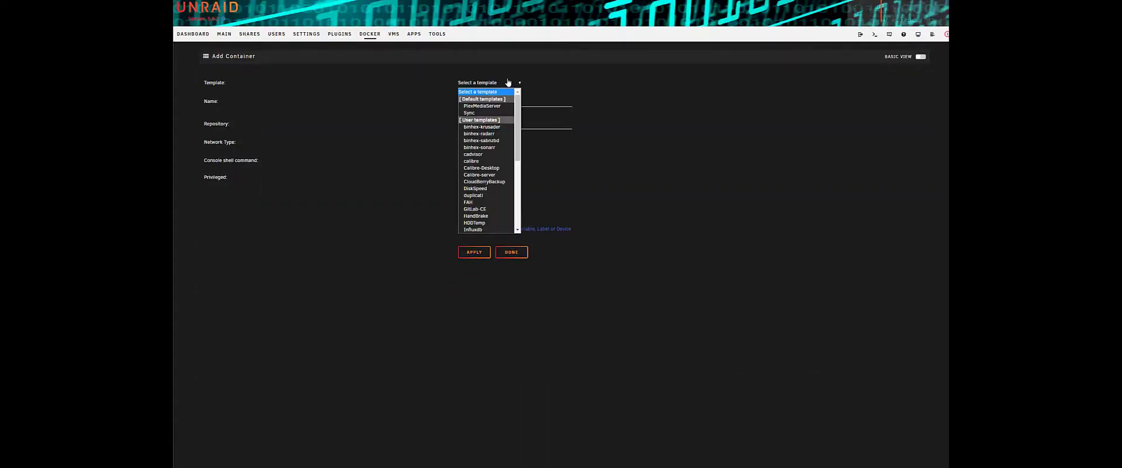
scroll(491, 170, down, 3)
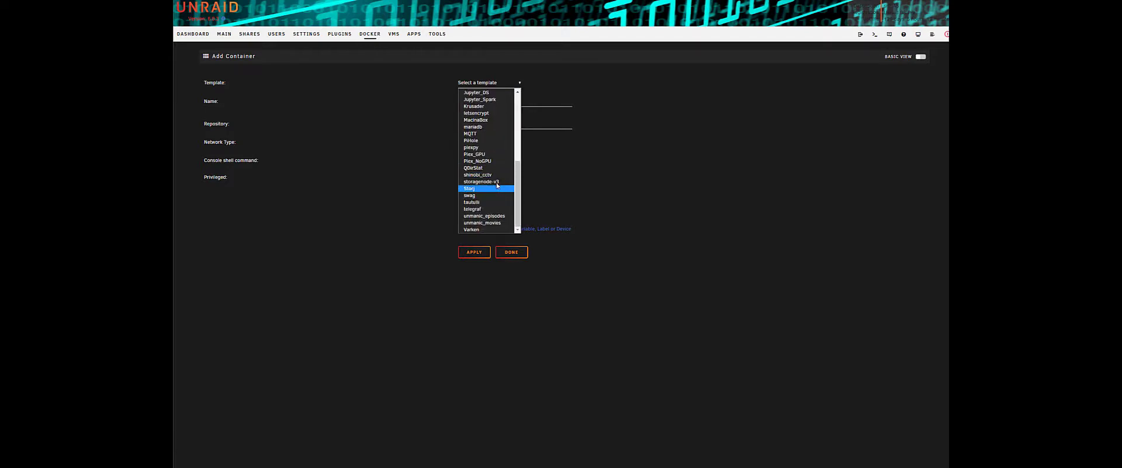
click(496, 182)
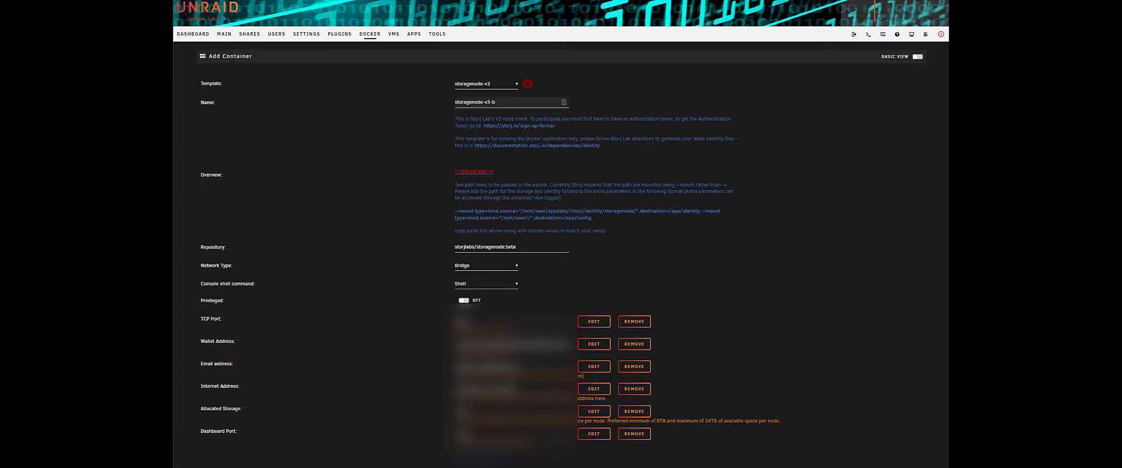
Check the new container's TCP port, wallet, email, internet address and allocated storage, and set its dashboard port to 14003.
scroll(712, 272, down, 1)
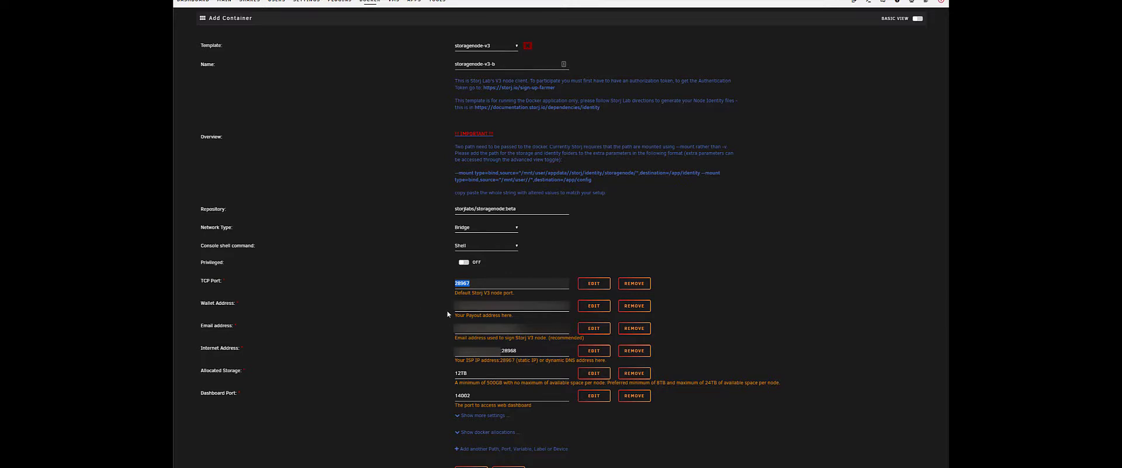
key(Tab)
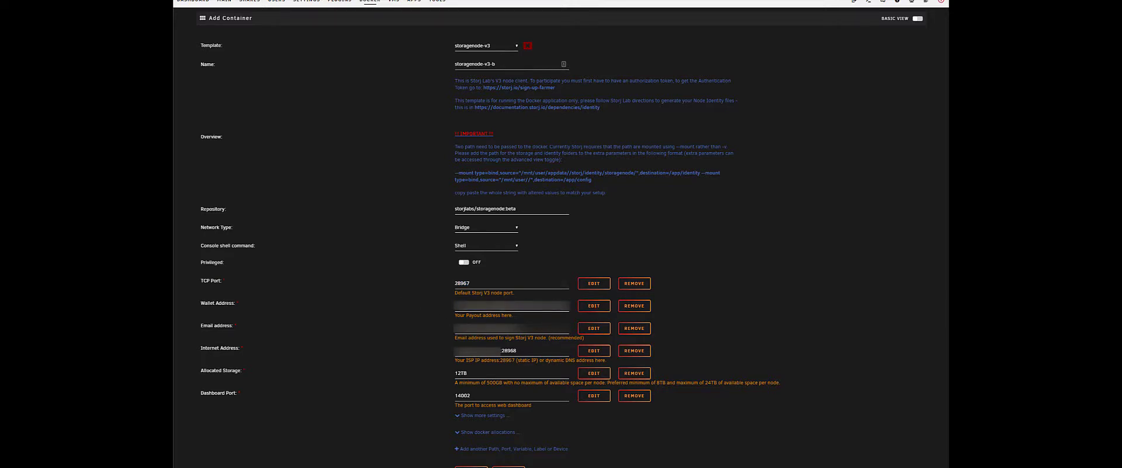
drag(522, 336, 430, 325)
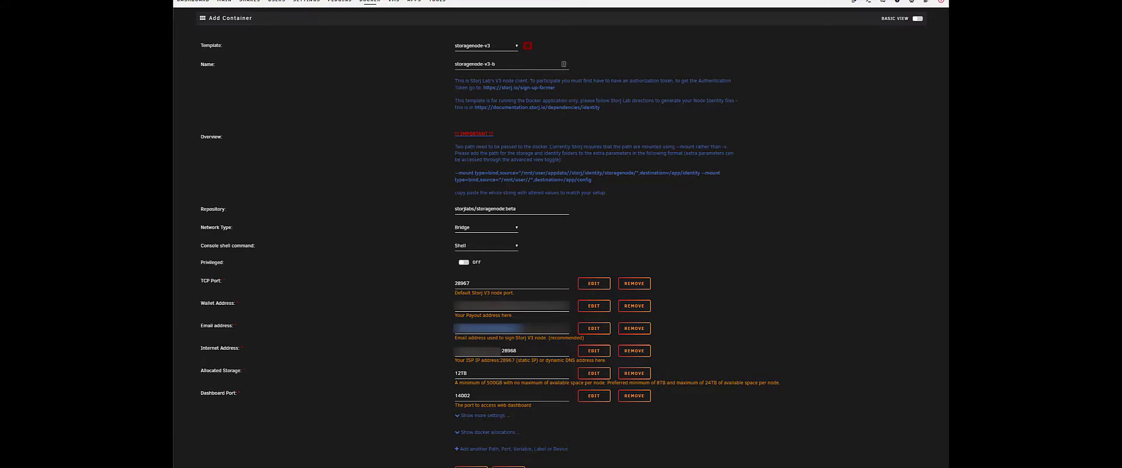
drag(502, 350, 412, 352)
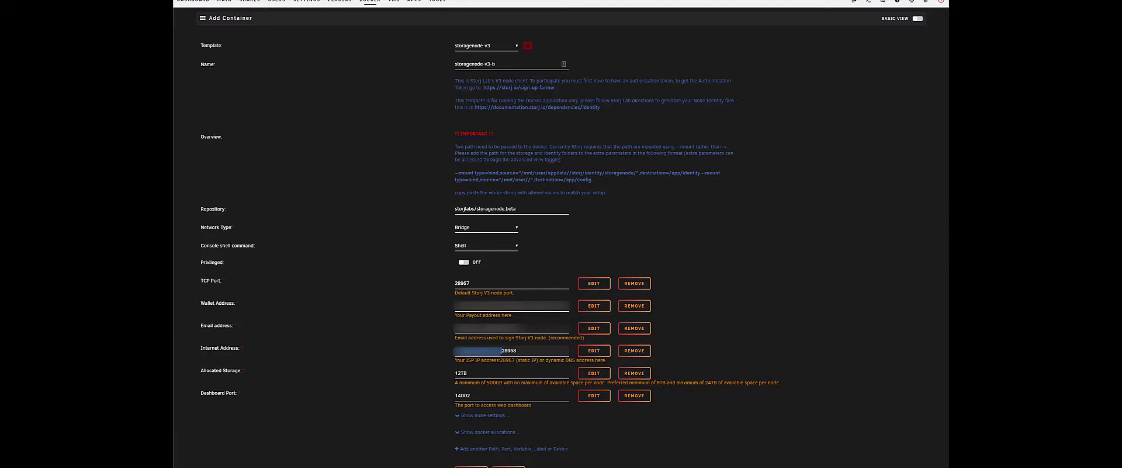
click(487, 372)
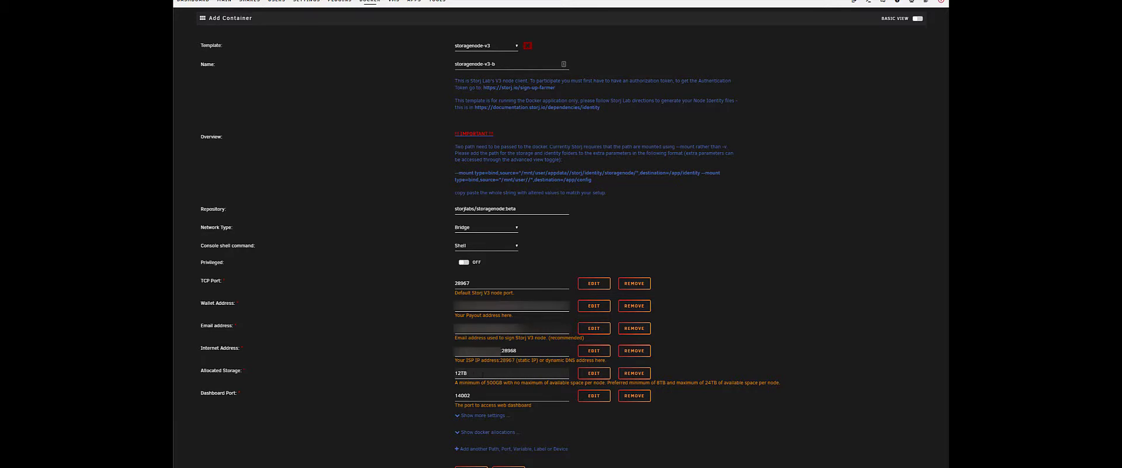
click(446, 380)
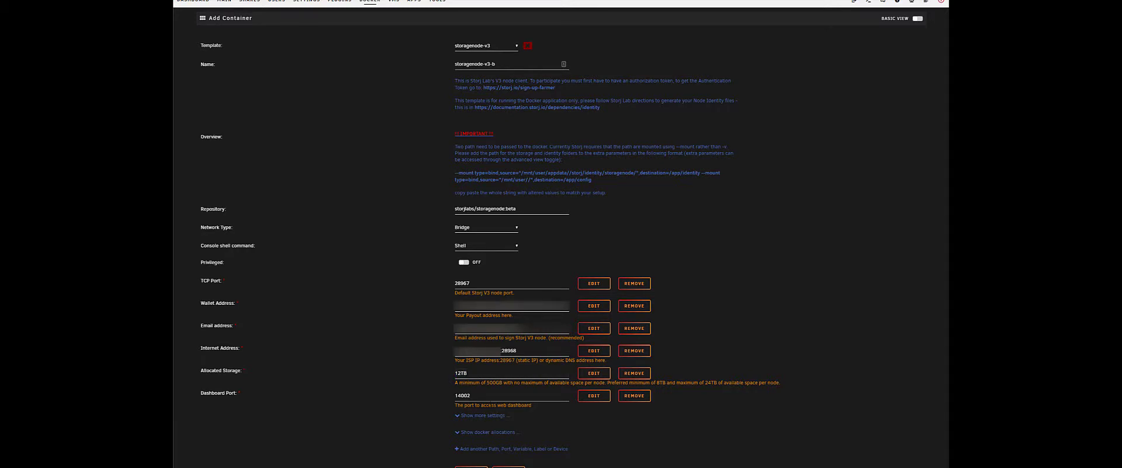
click(501, 395)
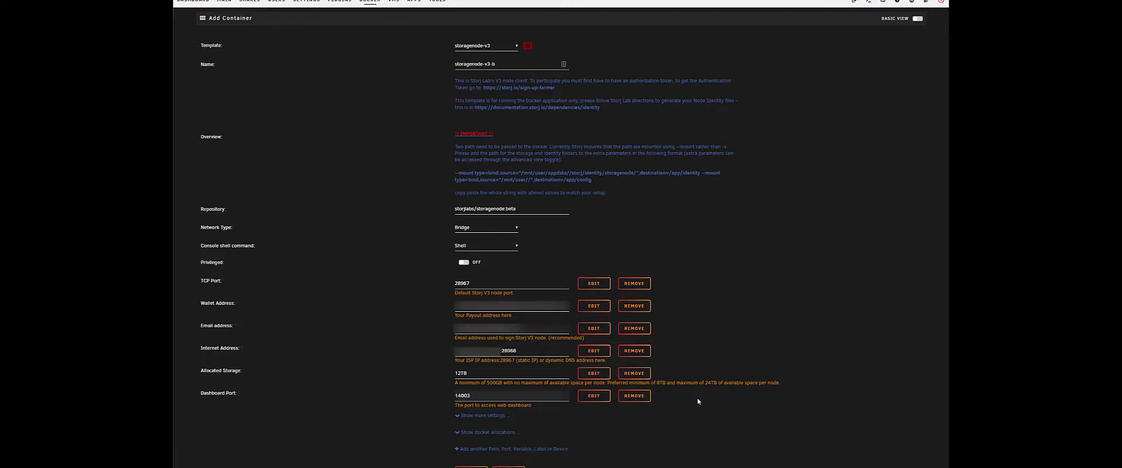
scroll(554, 316, up, 1)
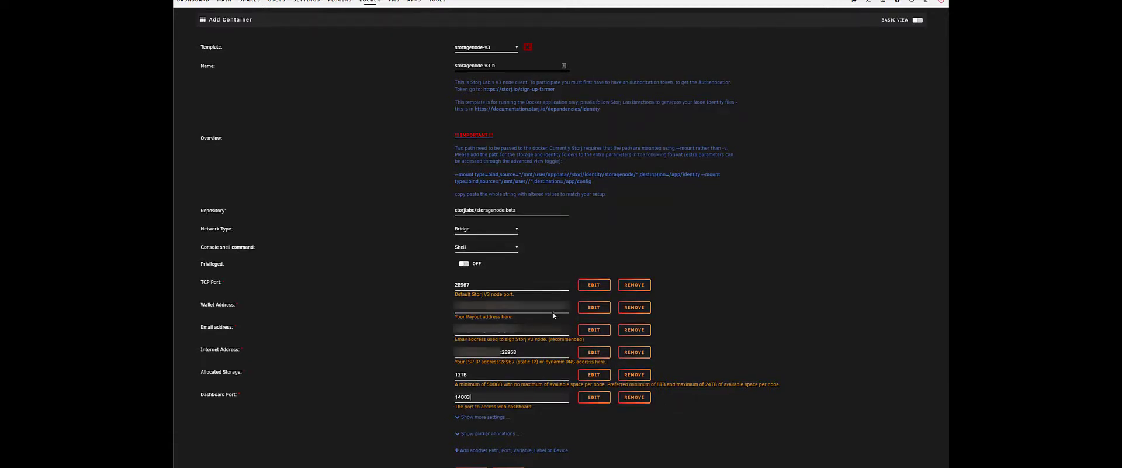
Show the container's advanced settings, copy its Extra Parameters string into Notepad below the identity path, and widen the Notepad window.
click(917, 22)
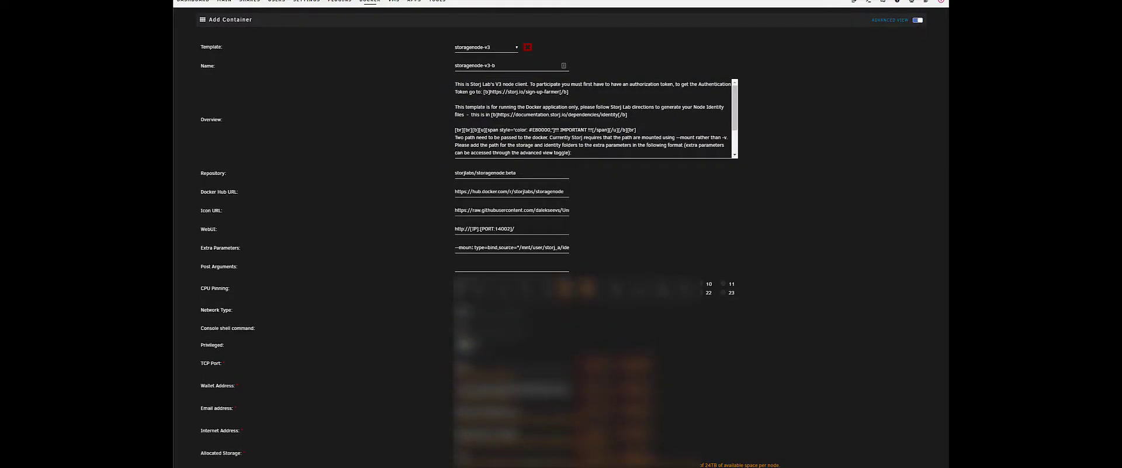
click(473, 247)
key(ctrl+a)
key(alt+Tab)
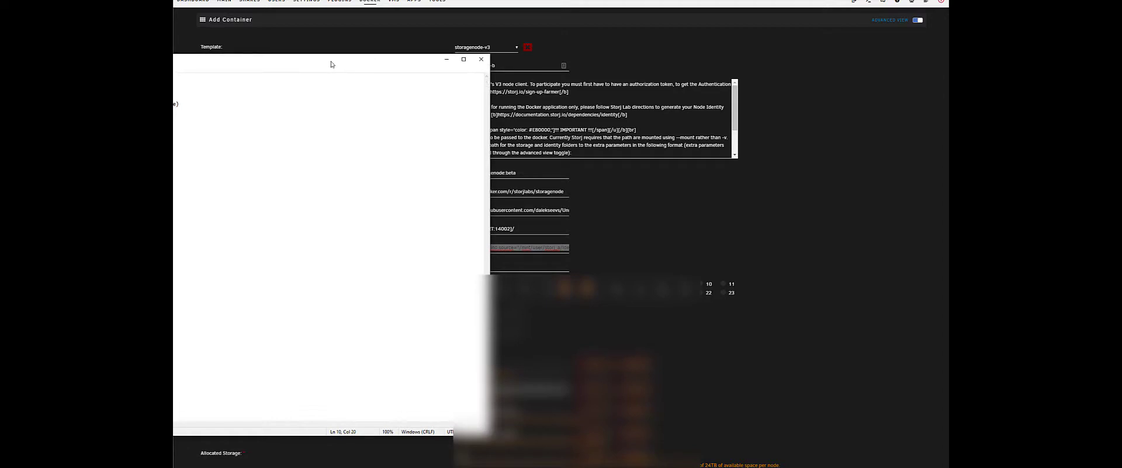
drag(333, 63, 533, 63)
click(420, 170)
text(--mount type=bind,source="/mnt/user/storj_a/identity/storagenode/",destination=/app/identity  --mount type=bind,source="/mnt/user/storj_a/data/",destination=/app/config)
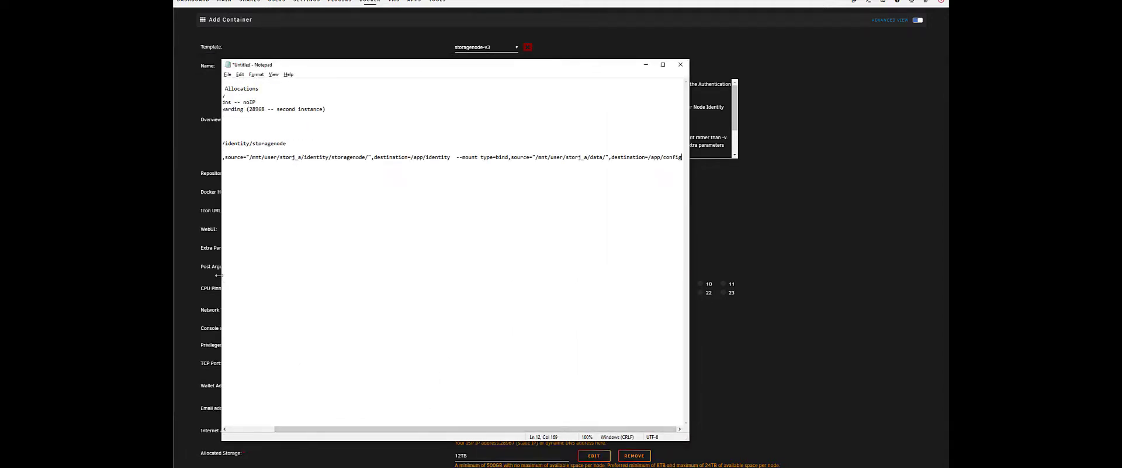
drag(222, 278, 95, 278)
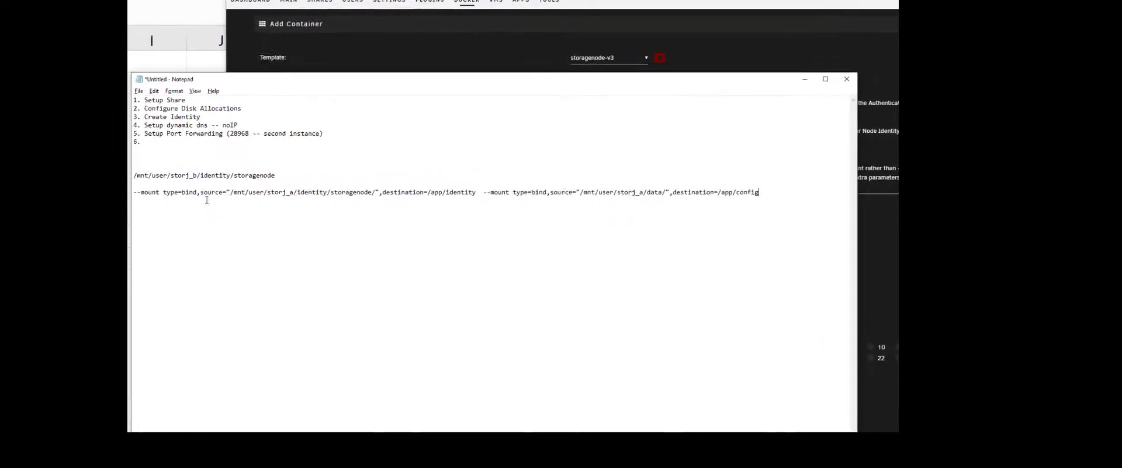
Insert -e SETUP="true" in front of the --mount parameters in Notepad.
click(185, 177)
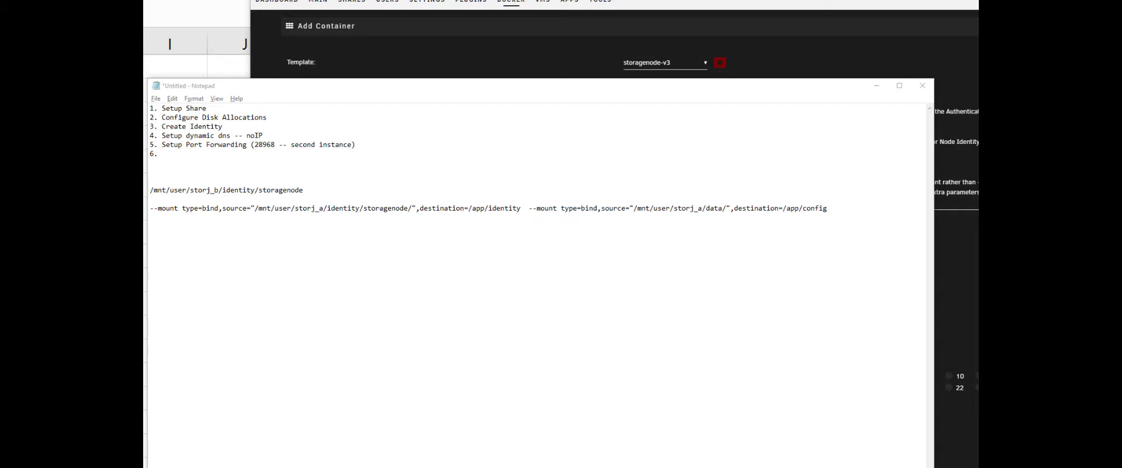
click(195, 242)
click(151, 208)
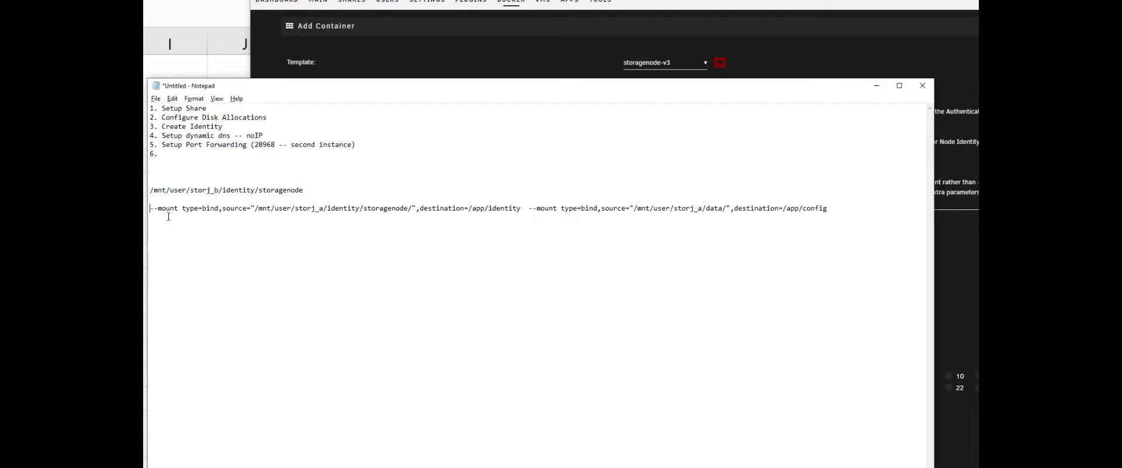
text(-e SETUP="true")
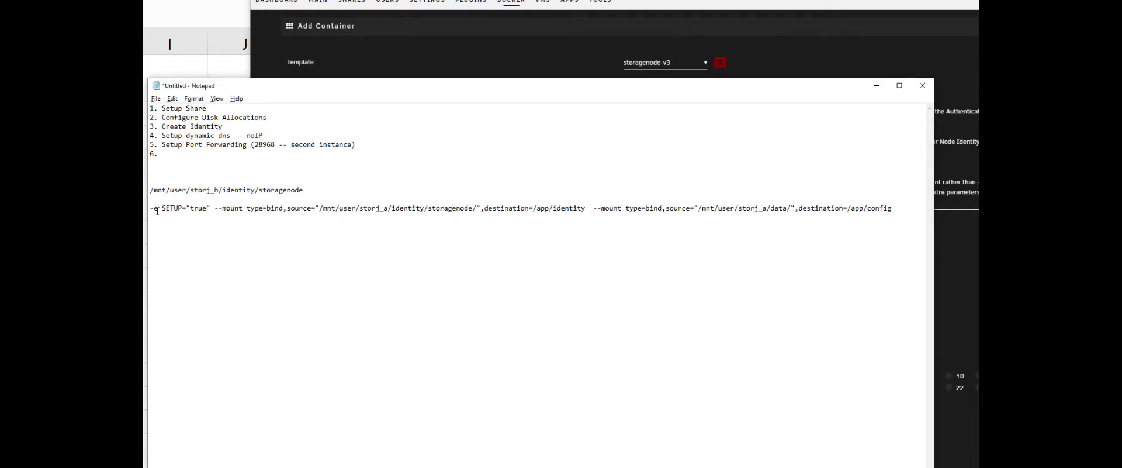
drag(152, 208, 173, 201)
click(198, 208)
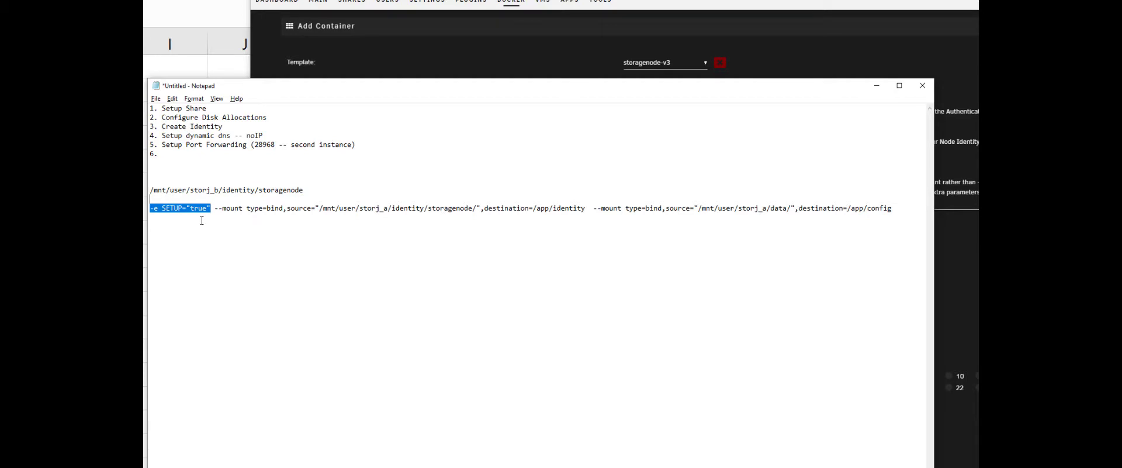
key(Right)
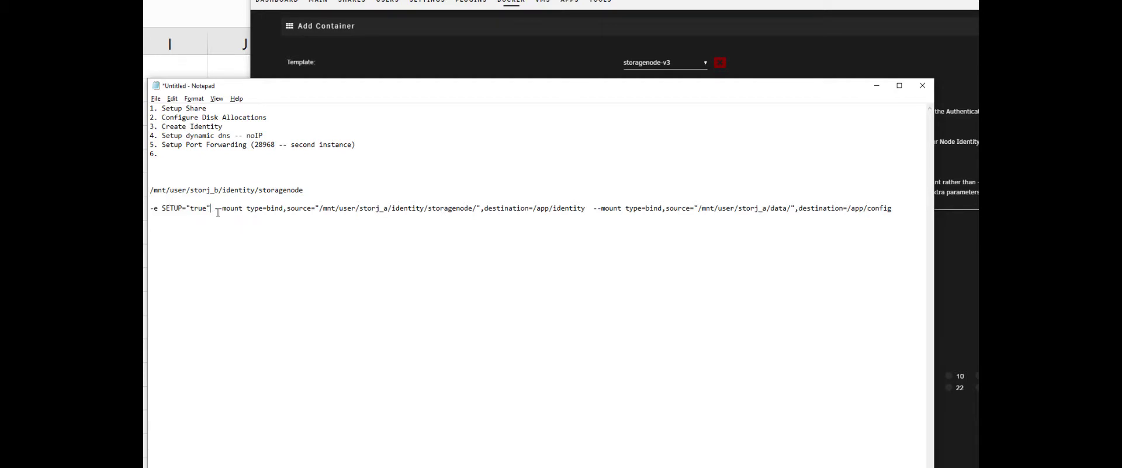
Change storj_a to storj_b in both mount source paths and remove the trailing slash after storagenode.
key(Up)
click(384, 208)
key(Delete)
text(a)
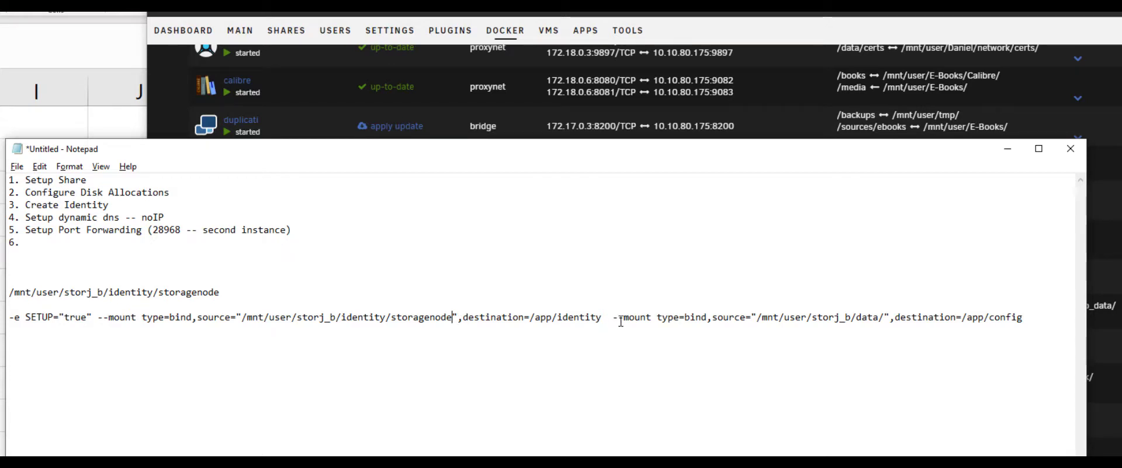
Select the complete parameter line in Notepad, from -e SETUP="true" through destination=/app/config.
click(96, 318)
key(shift+End)
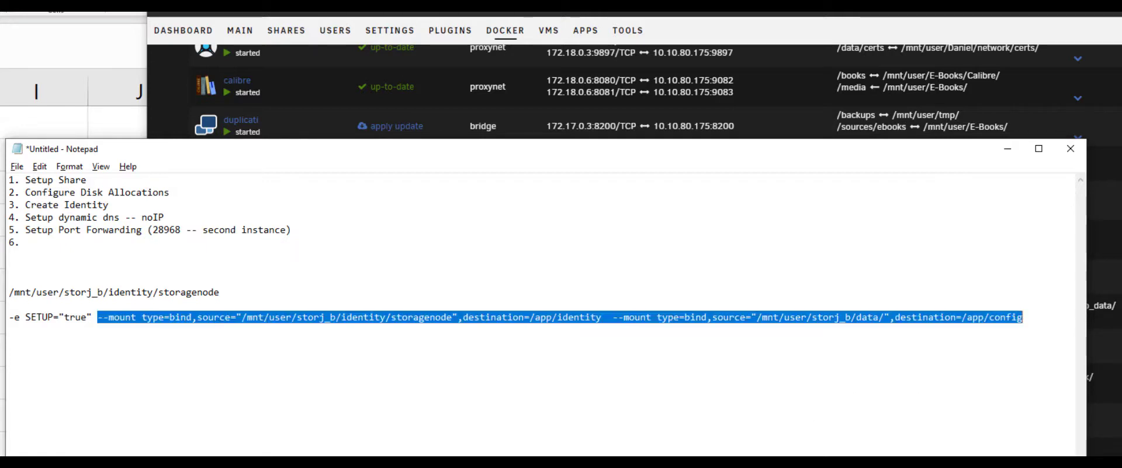
click(42, 327)
key(Home)
key(shift+End)
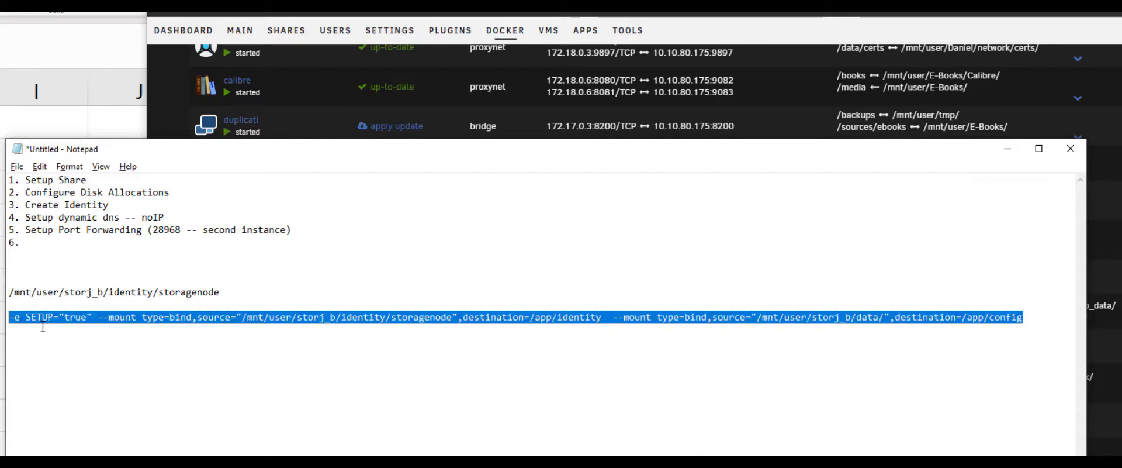
Switch to the terminal session, list the storj_b share, then enter its data folder and list the contents.
key(alt+Tab)
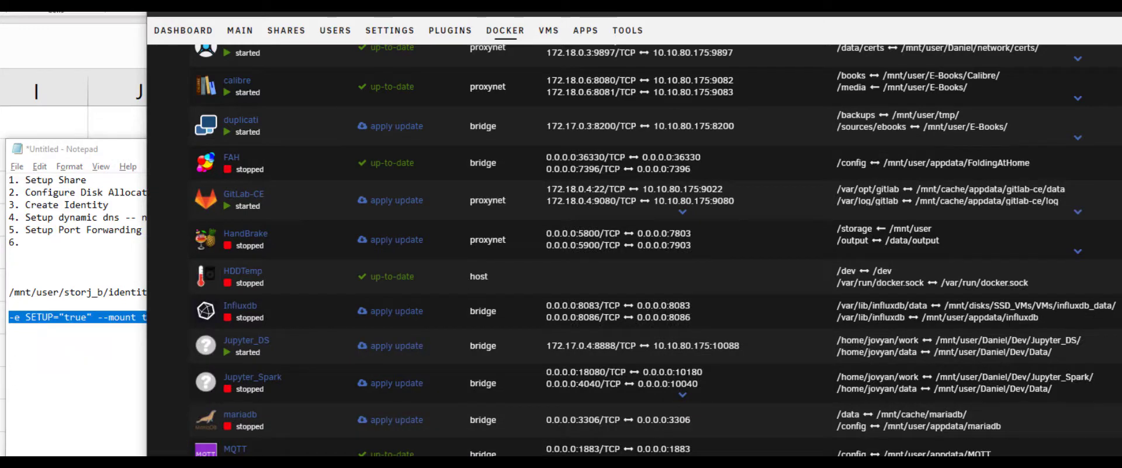
key(alt+Tab)
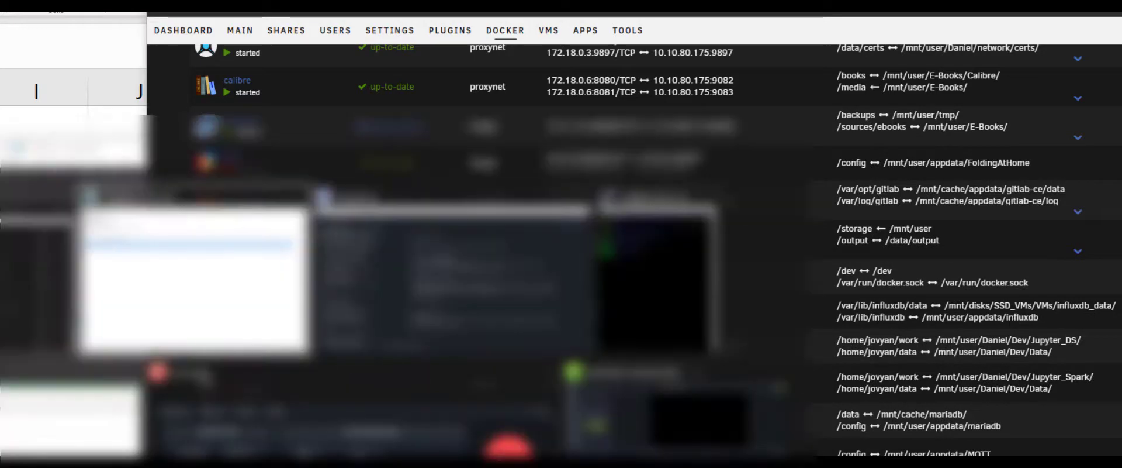
text(ls)
key(Return)
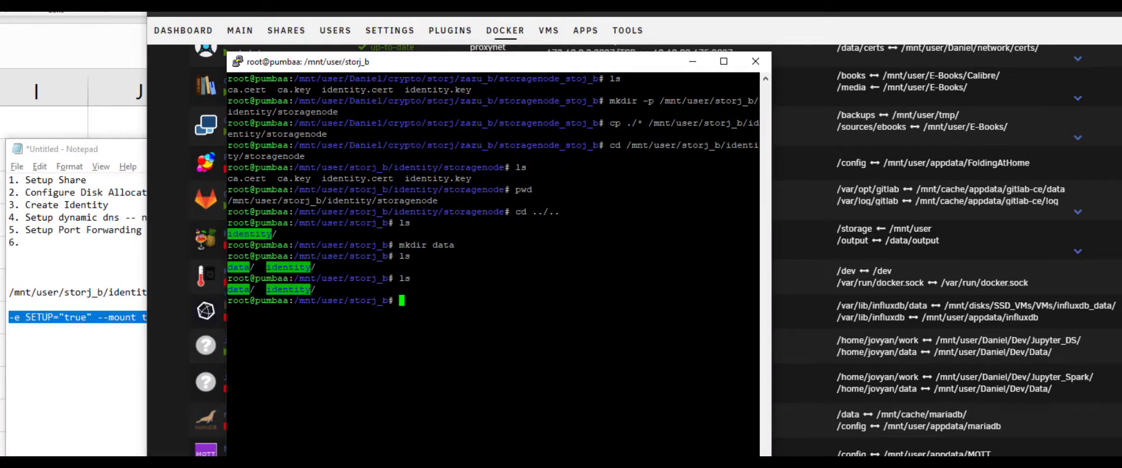
text(cd data)
key(Return)
text(ls)
key(Return)
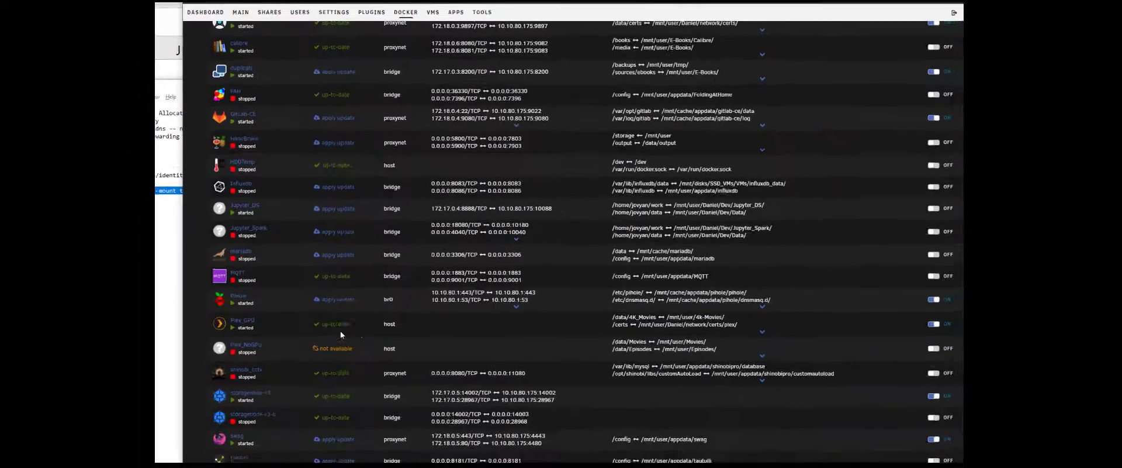
Edit the storagenode-v3-b container in advanced view and put -e SETUP="true" in front of the --mount entries in Extra Parameters.
click(223, 356)
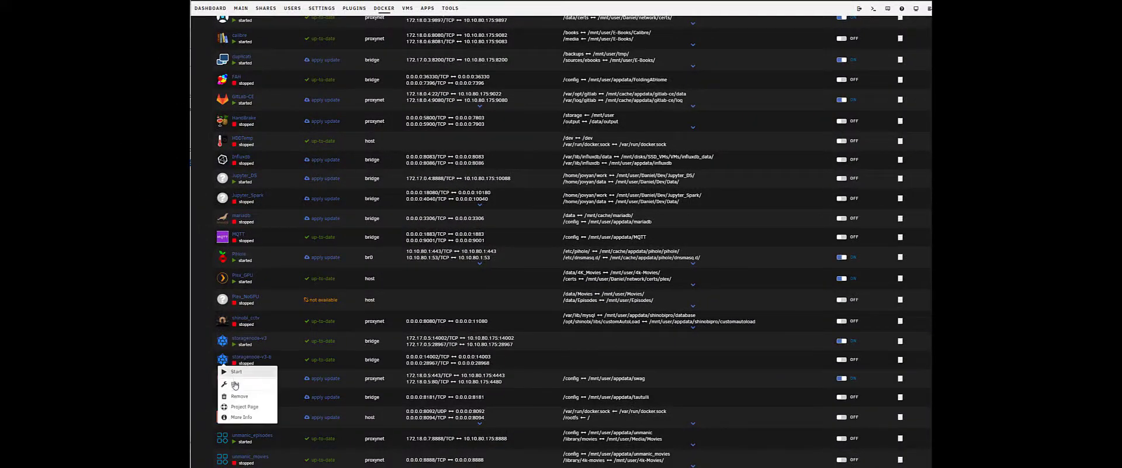
click(239, 384)
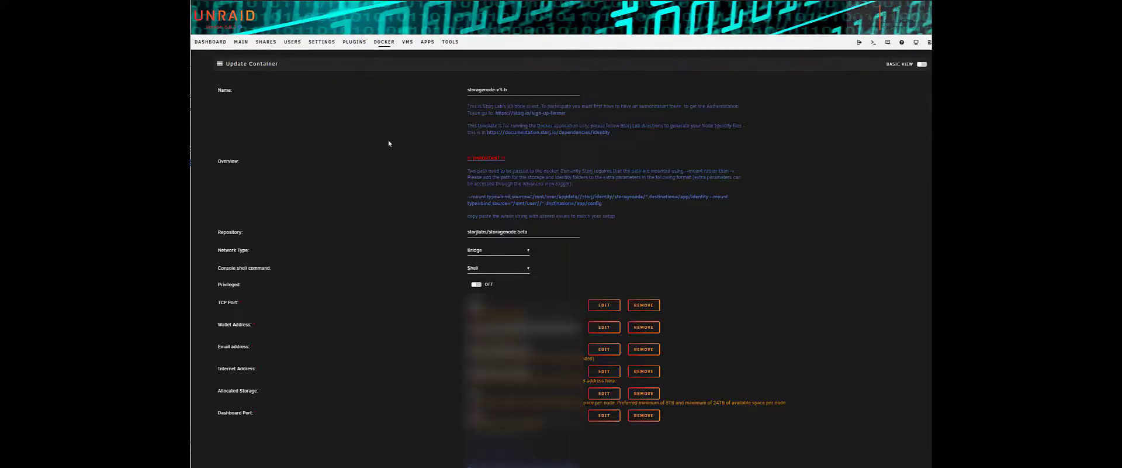
click(922, 64)
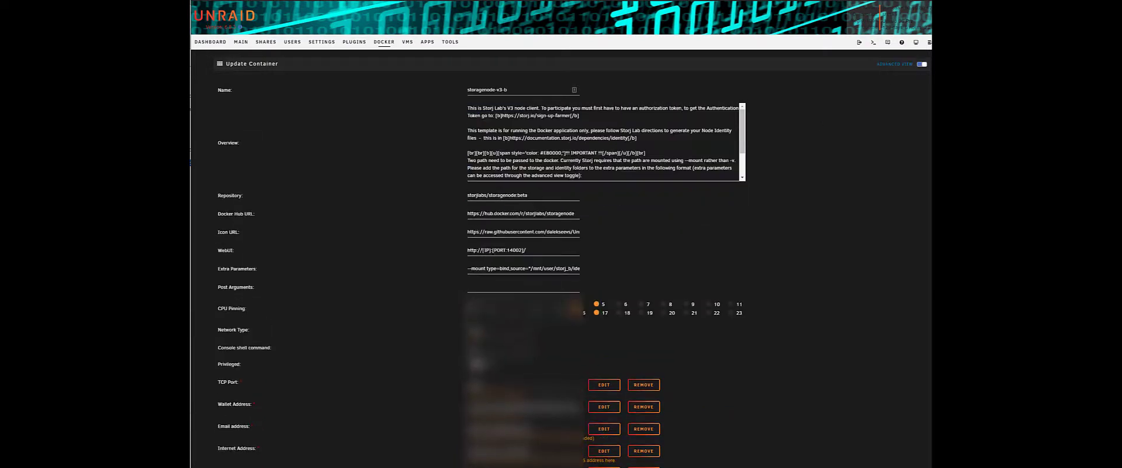
click(485, 268)
key(ctrl+a)
key(End)
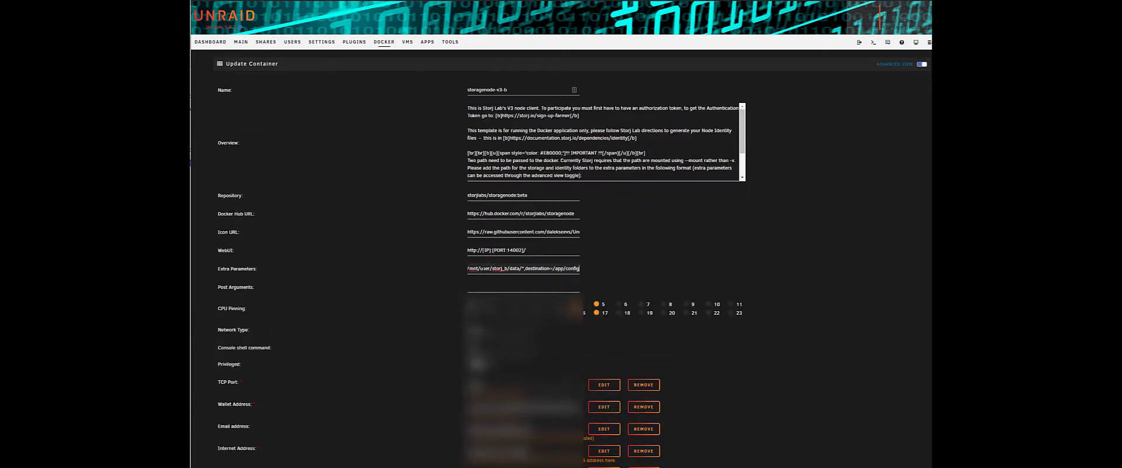
key(Home)
Apply the setup parameters to storagenode-v3-b and return to the Docker container list.
scroll(769, 237, down, 5)
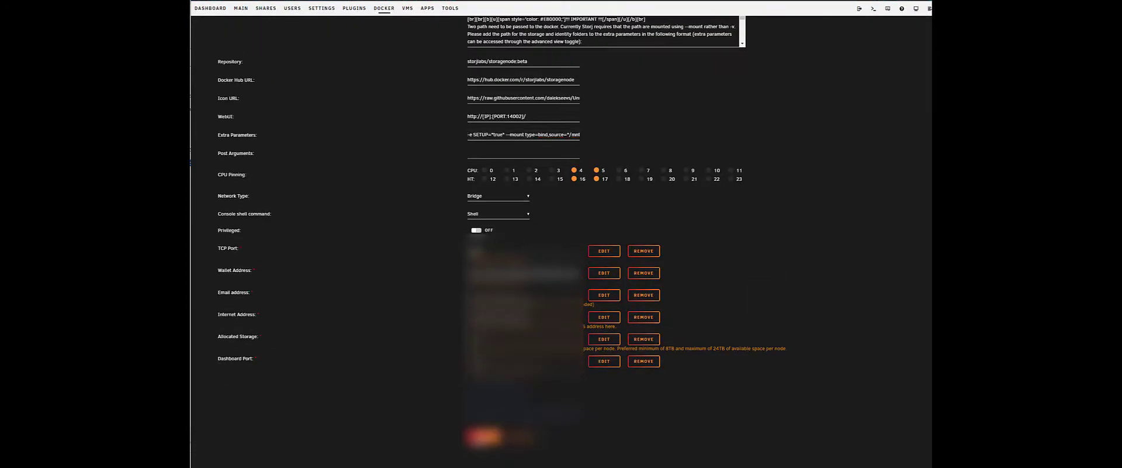
click(520, 415)
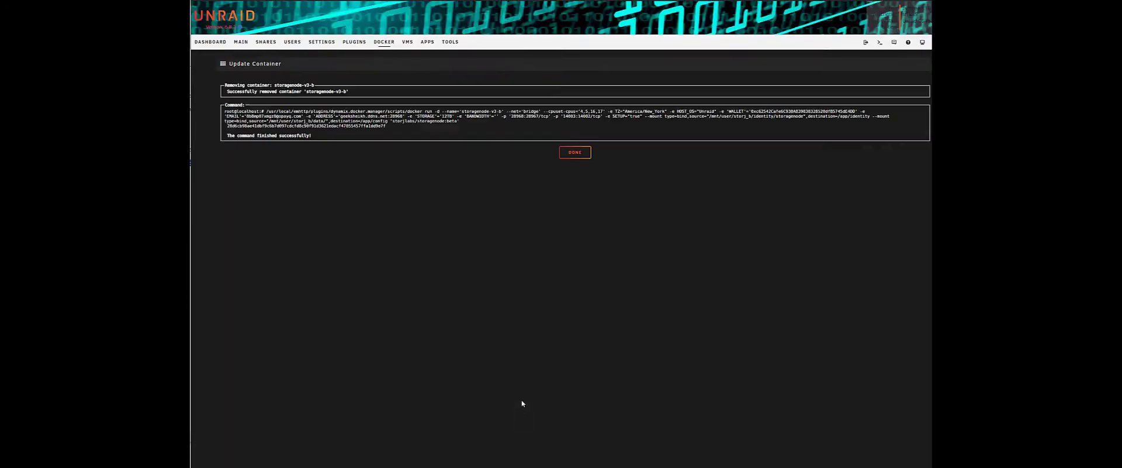
click(573, 153)
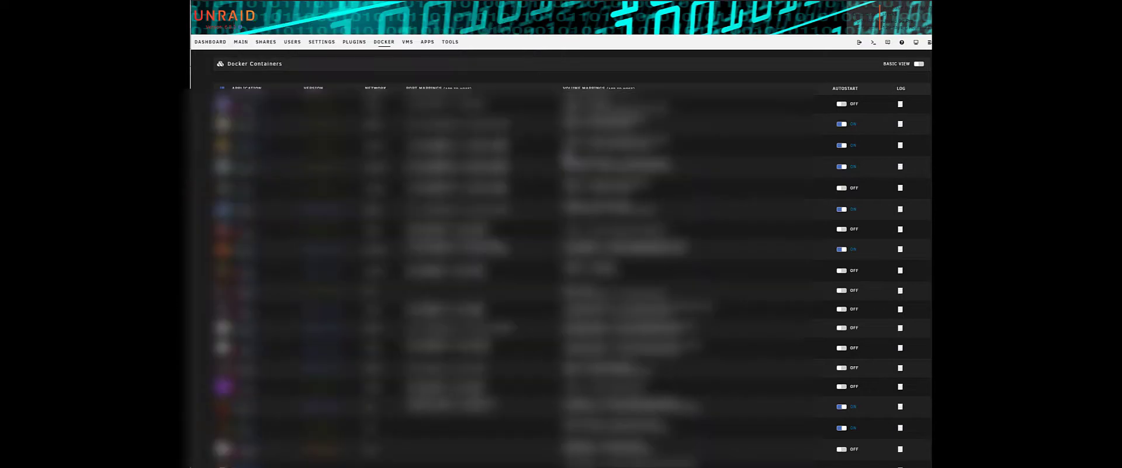
Find storagenode-v3-b in the container list, check its log, and close the log window.
scroll(360, 389, down, 3)
scroll(360, 390, down, 3)
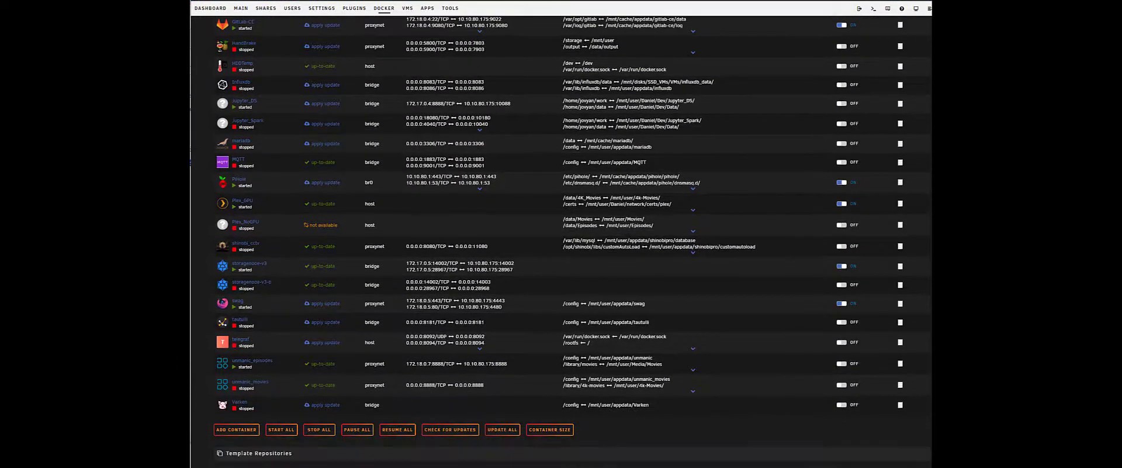
click(900, 285)
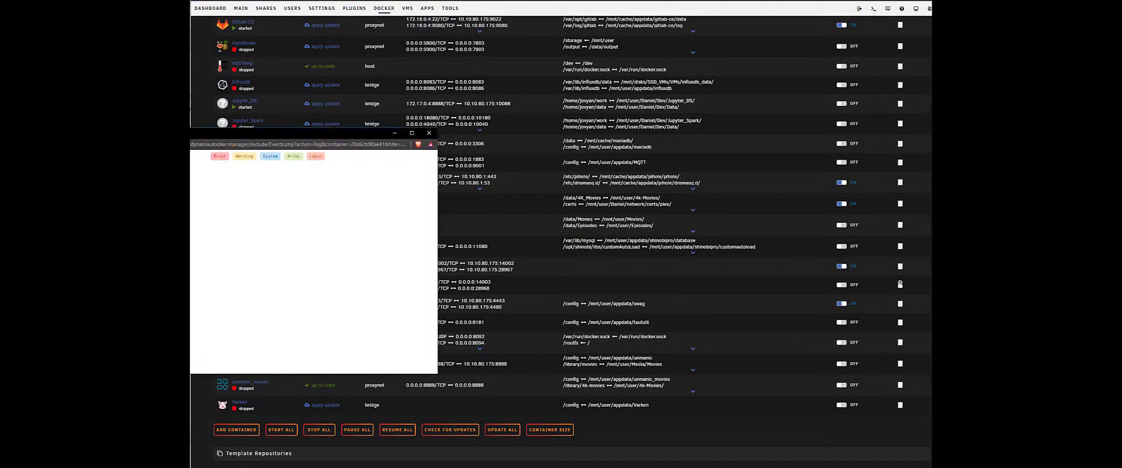
click(429, 132)
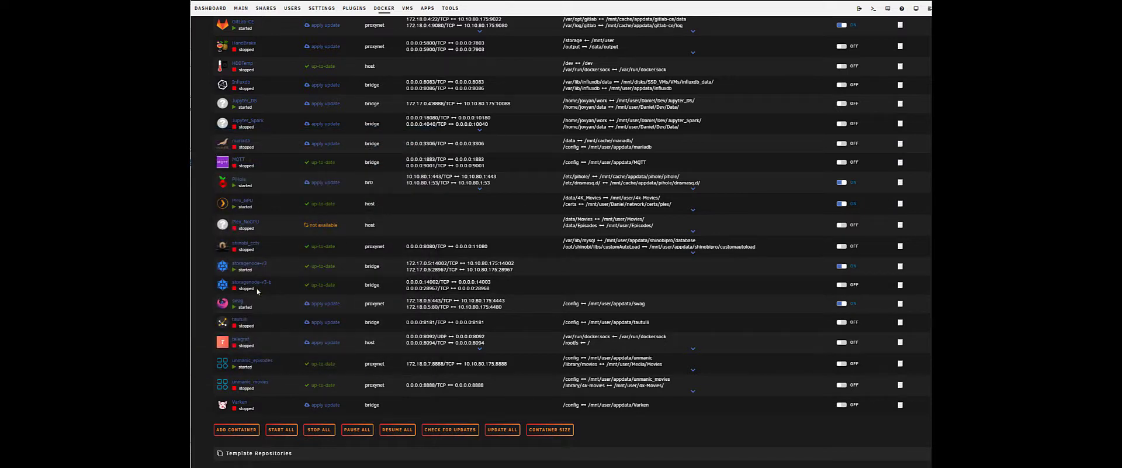
Reopen storagenode-v3-b for editing in advanced view and remove -e SETUP="true" from Extra Parameters, keeping the --mount entries.
click(222, 284)
click(240, 316)
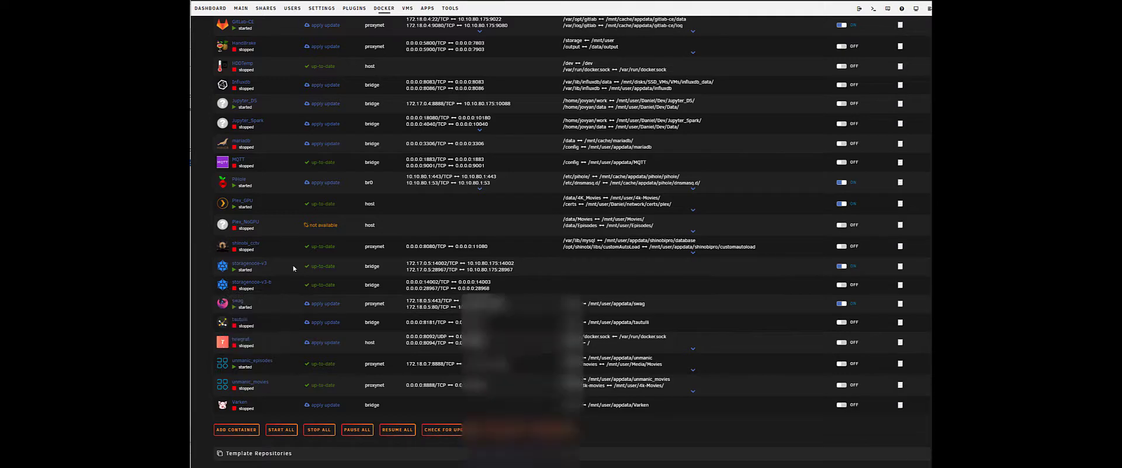
click(922, 63)
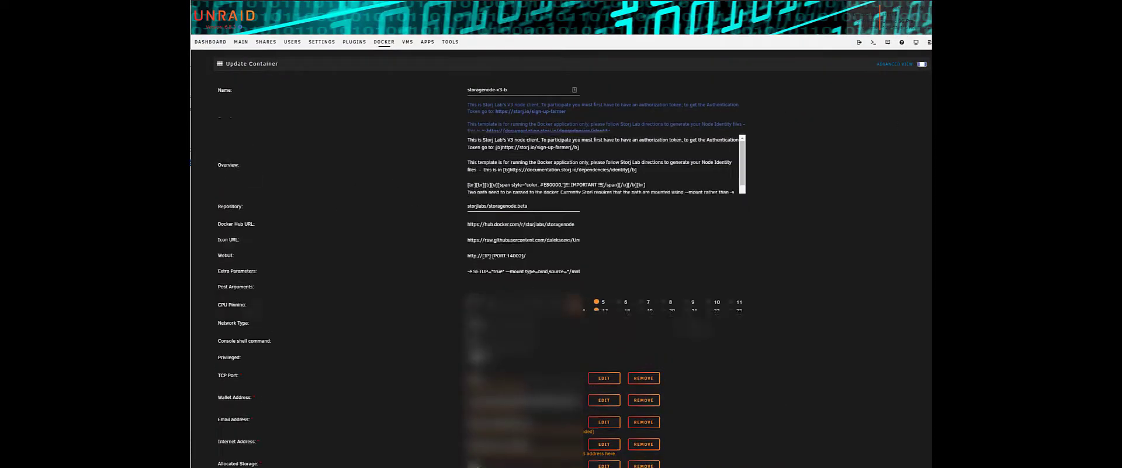
drag(506, 269, 461, 275)
key(BackSpace)
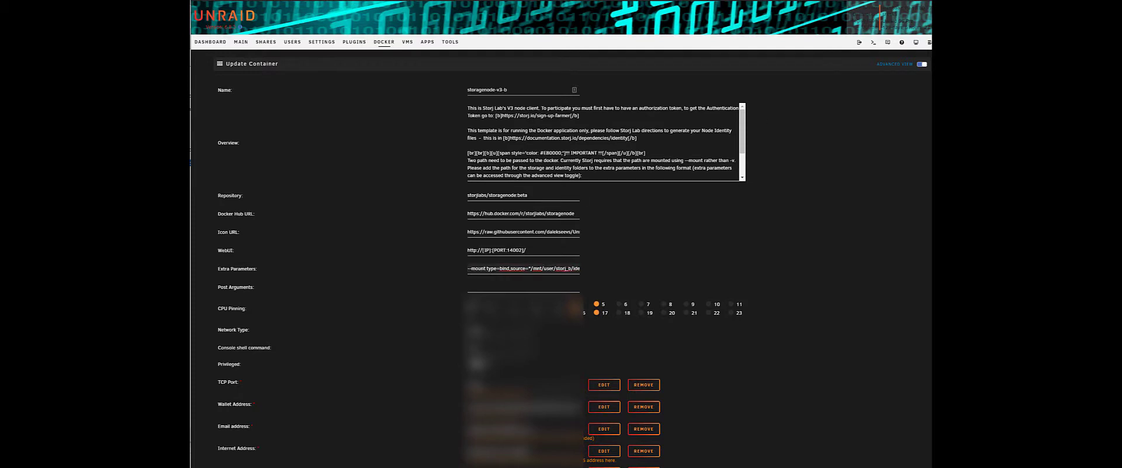
Apply the container update without the setup flag and check storagenode-v3-b in the Docker container list.
scroll(784, 282, down, 3)
click(481, 432)
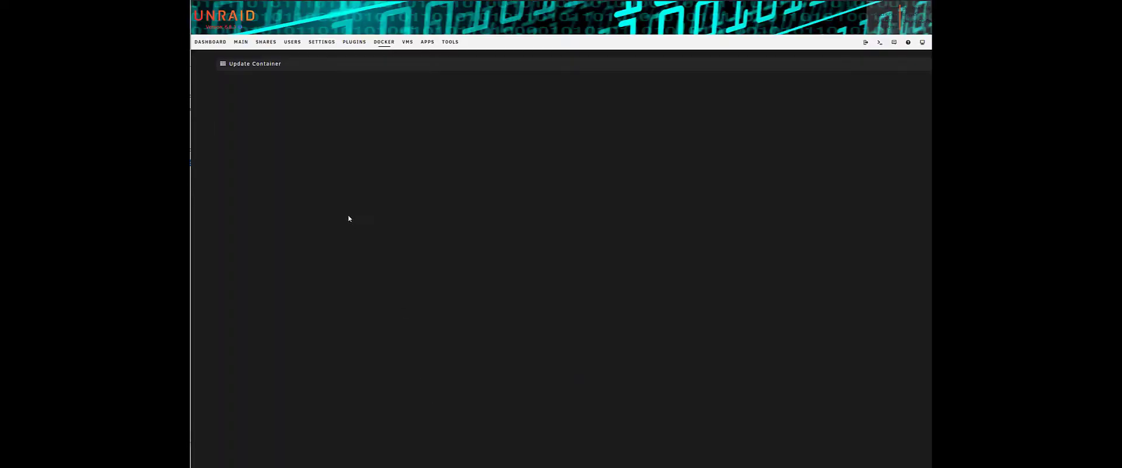
click(576, 154)
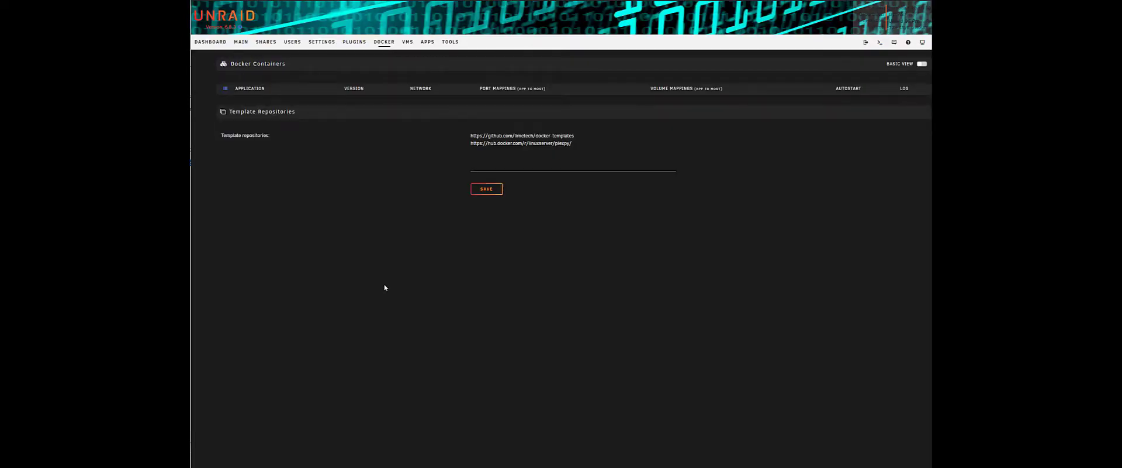
scroll(385, 284, down, 3)
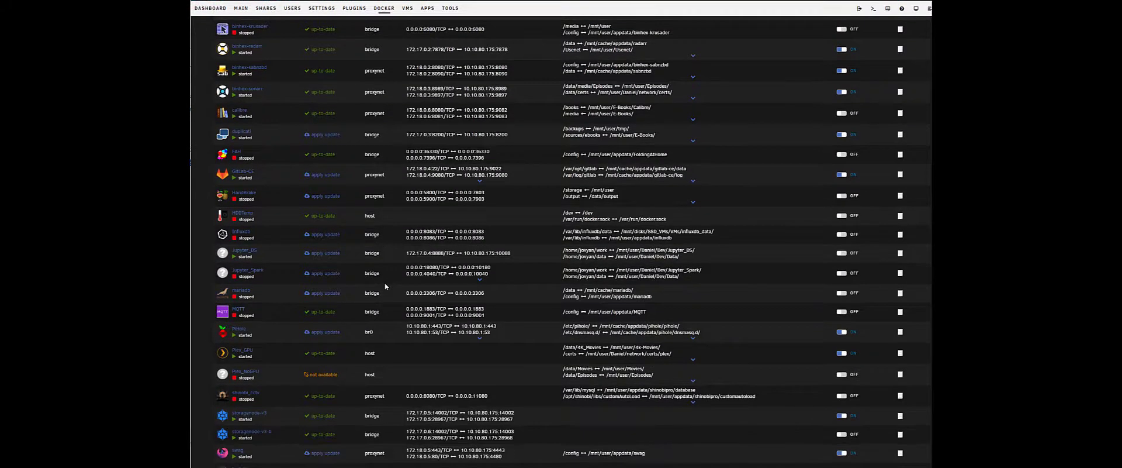